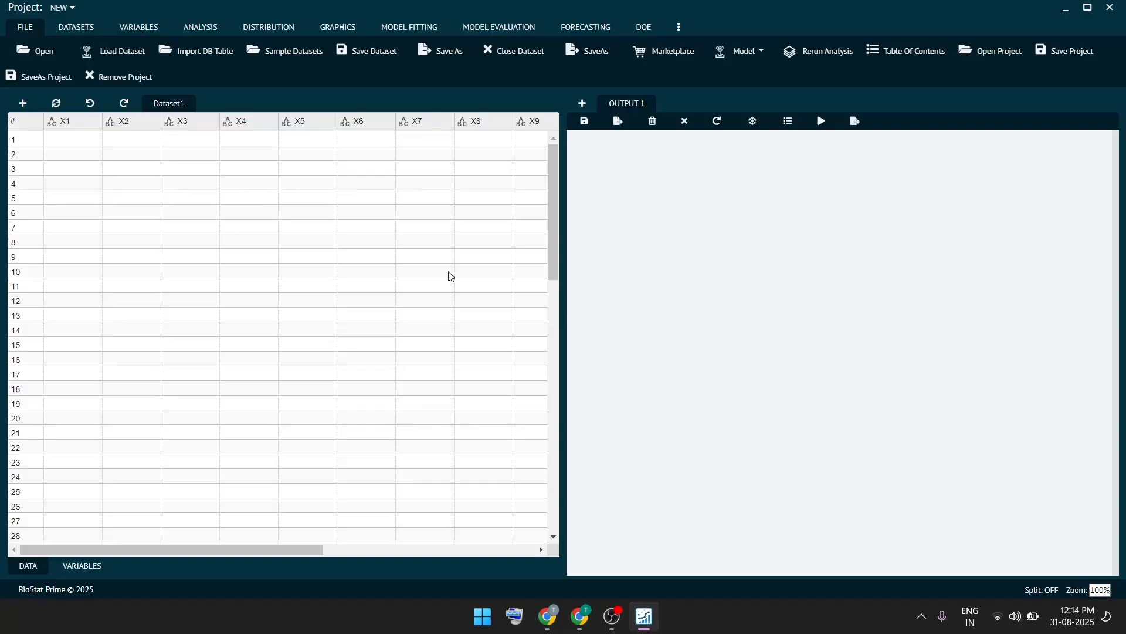
Open the well_being.sav dataset from the datasets examples folder
{"action": "left_click", "coordinate": [42, 53]}
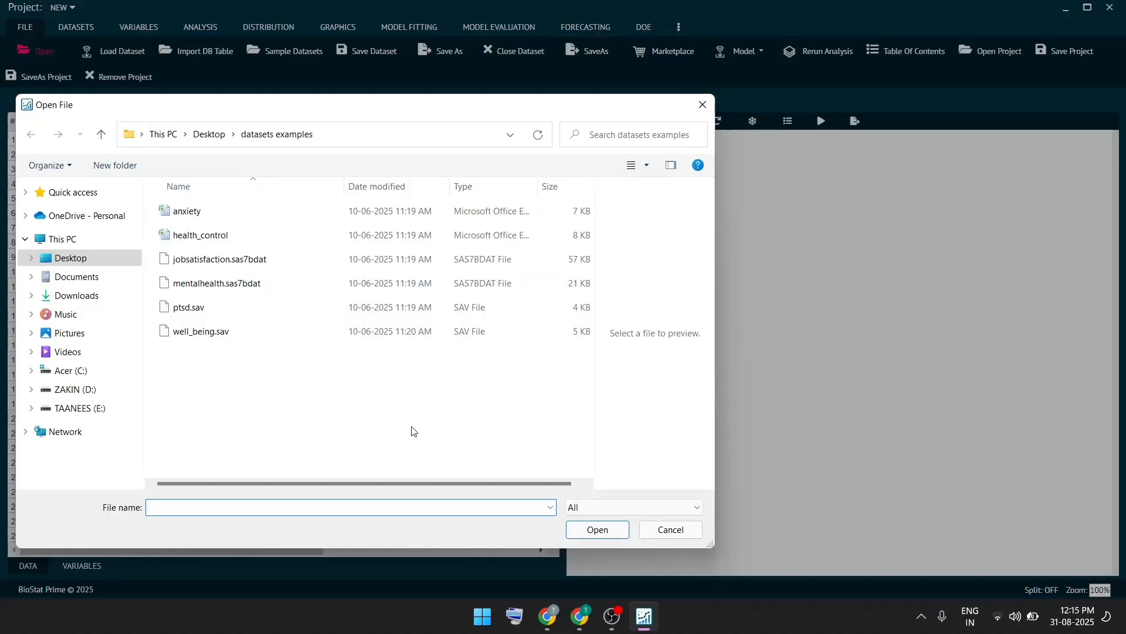
{"action": "left_click", "coordinate": [612, 510]}
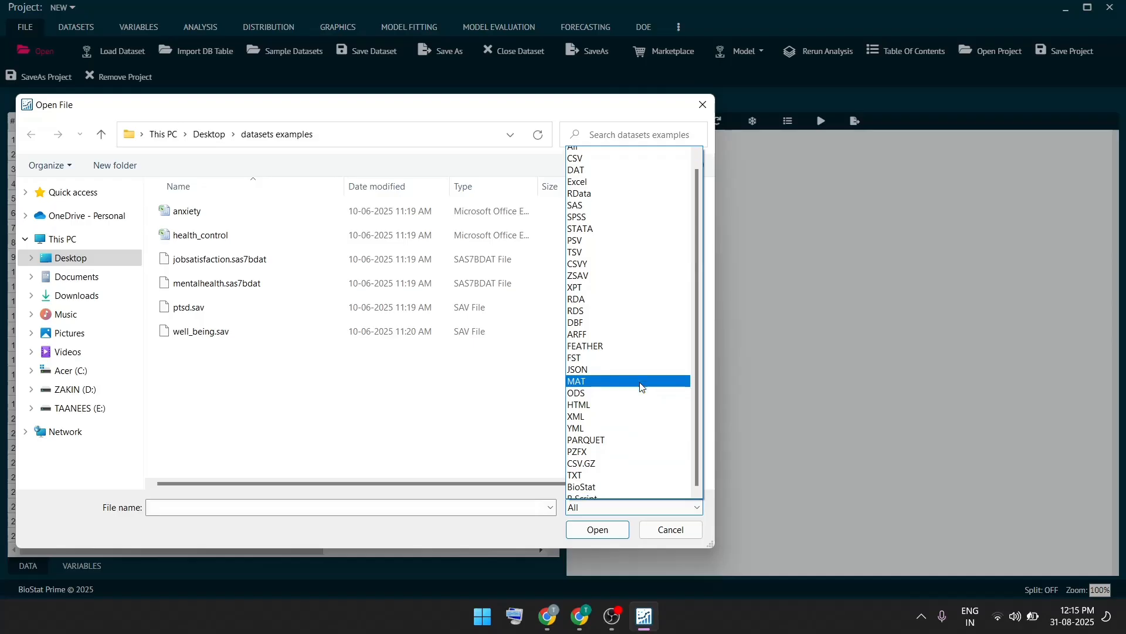
{"action": "scroll", "coordinate": [642, 387], "scroll_direction": "down", "scroll_amount": 1}
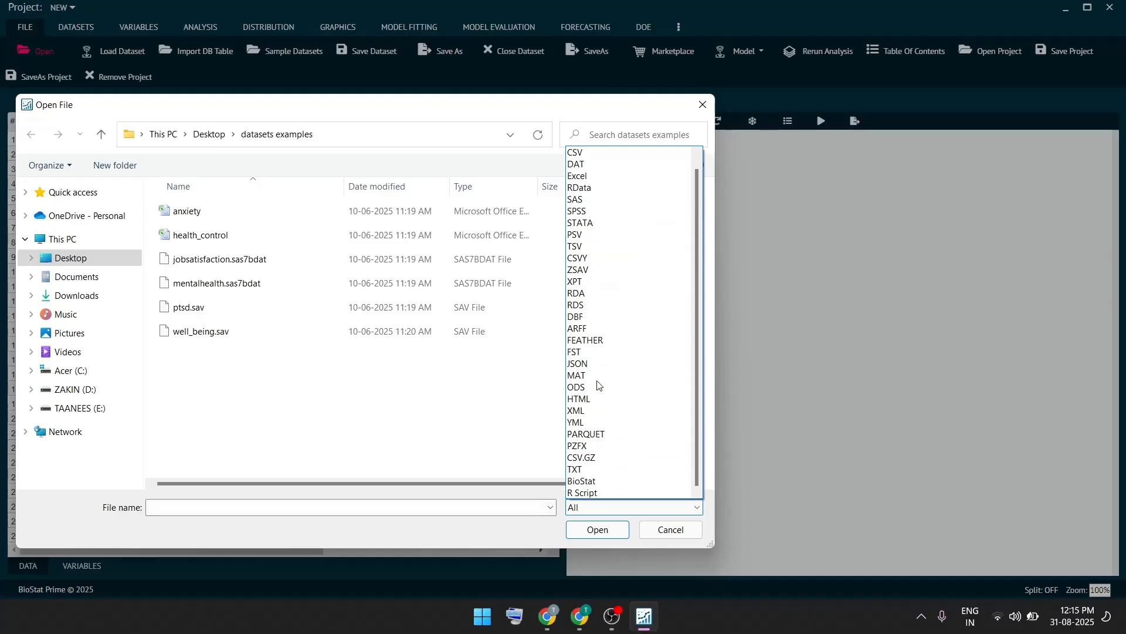
{"action": "left_click", "coordinate": [445, 398]}
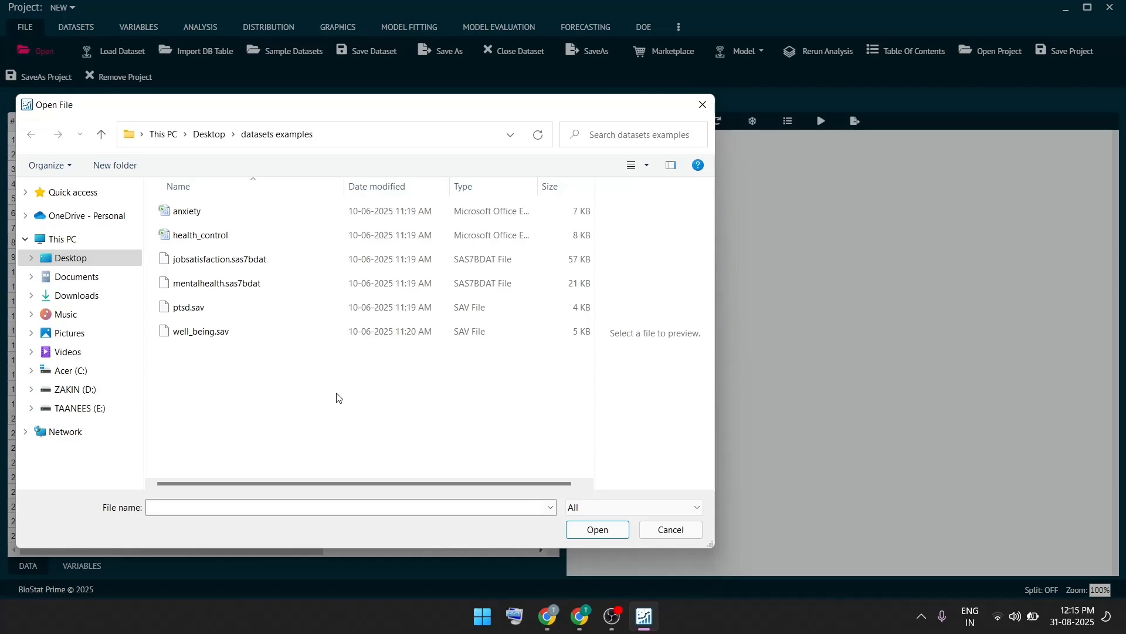
{"action": "left_click", "coordinate": [304, 333]}
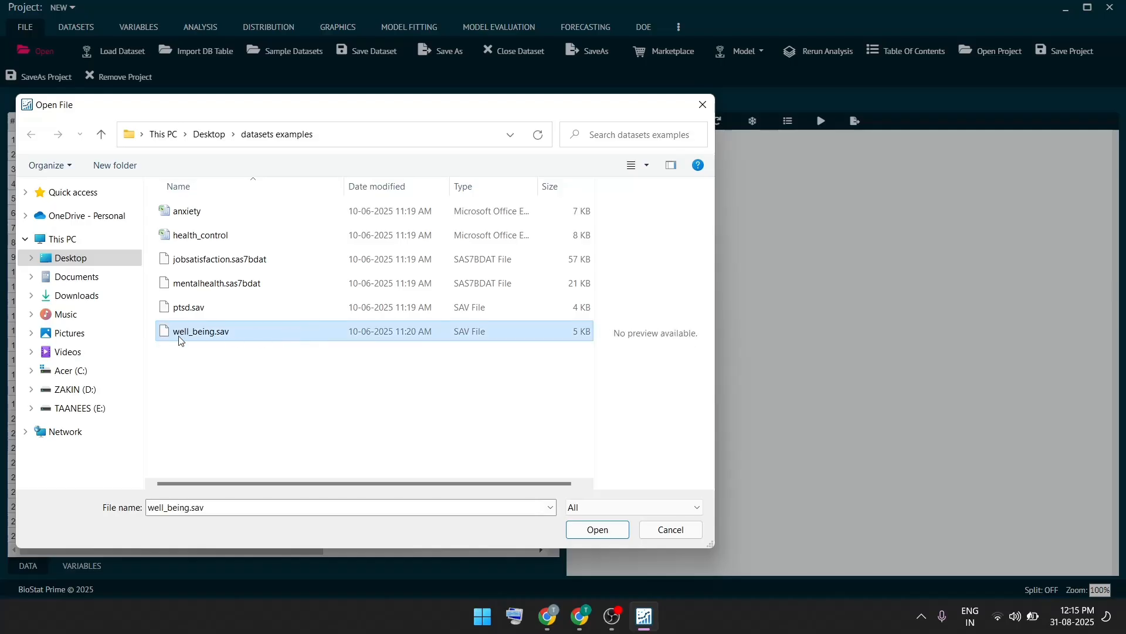
{"action": "left_click", "coordinate": [587, 530]}
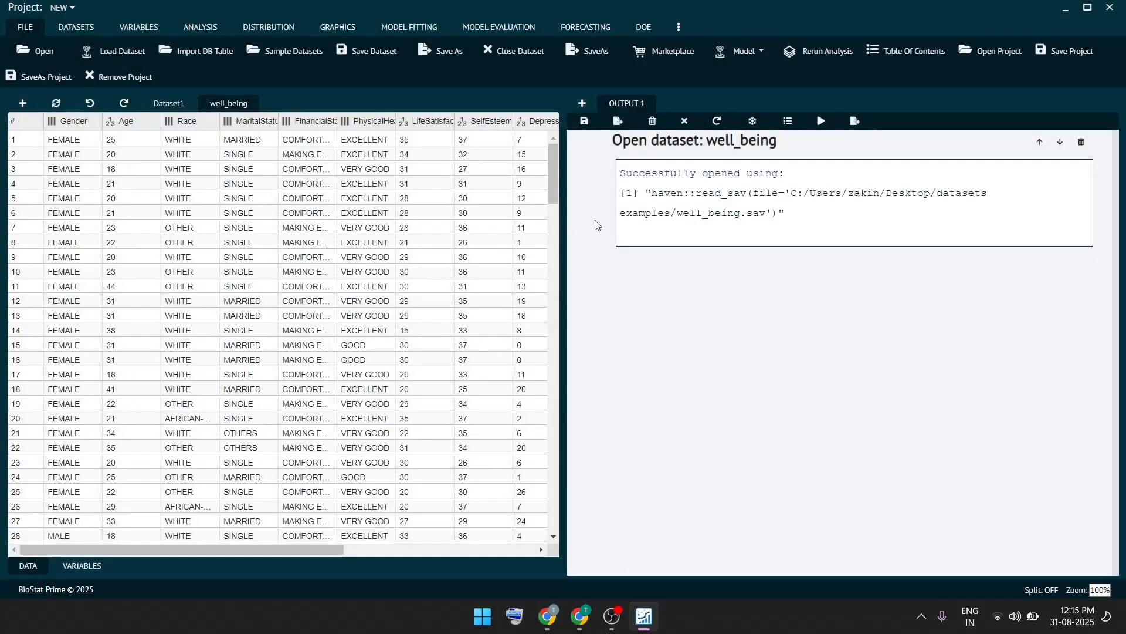
{"action": "left_click_drag", "start_coordinate": [784, 175], "coordinate": [621, 175]}
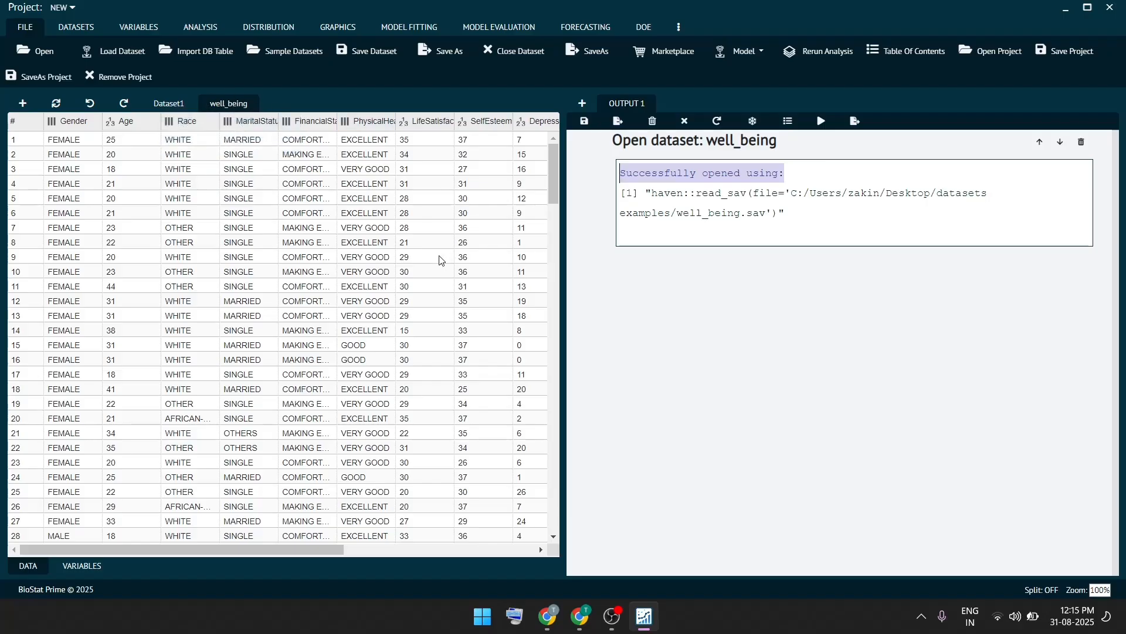
Open the mentalhealth.sas7bdat dataset from the datasets examples folder
{"action": "left_click", "coordinate": [33, 50]}
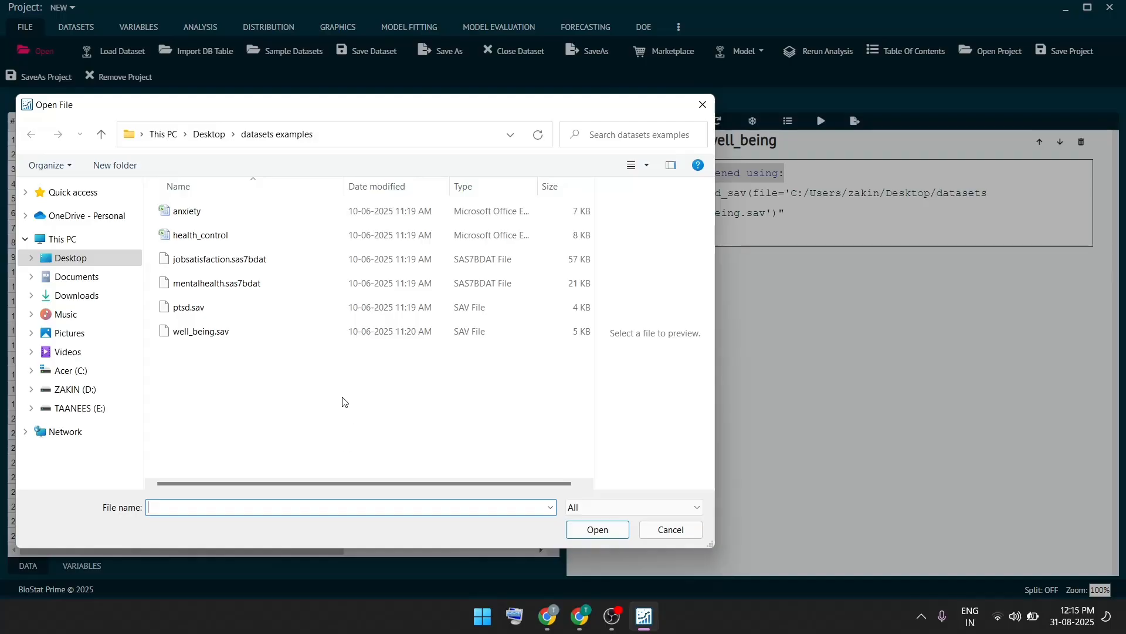
{"action": "left_click", "coordinate": [285, 283]}
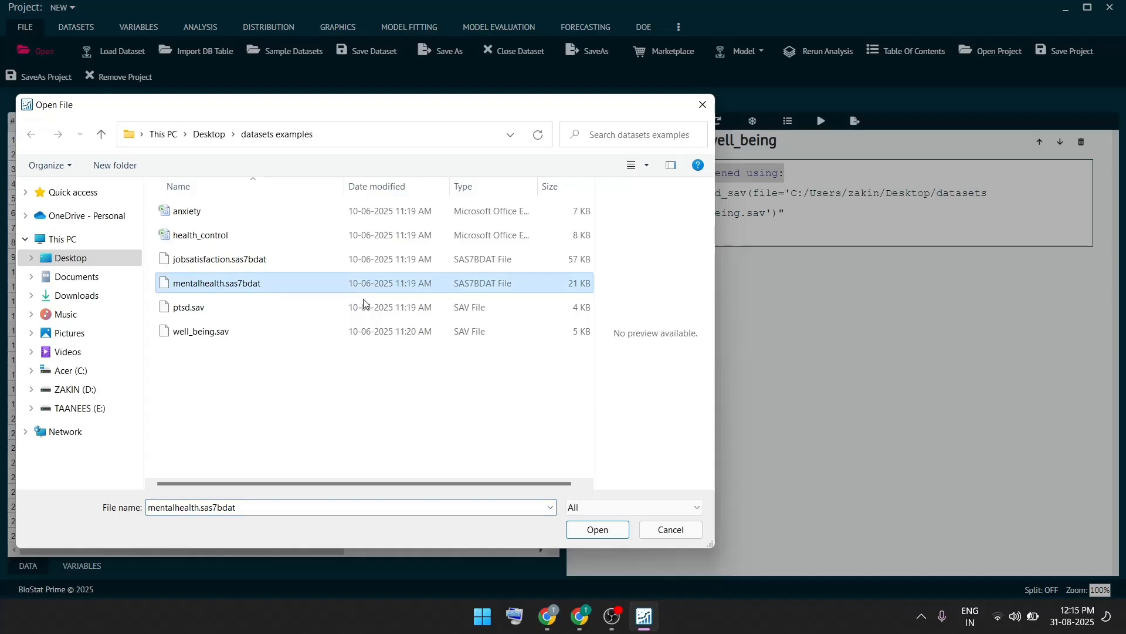
{"action": "left_click", "coordinate": [593, 530]}
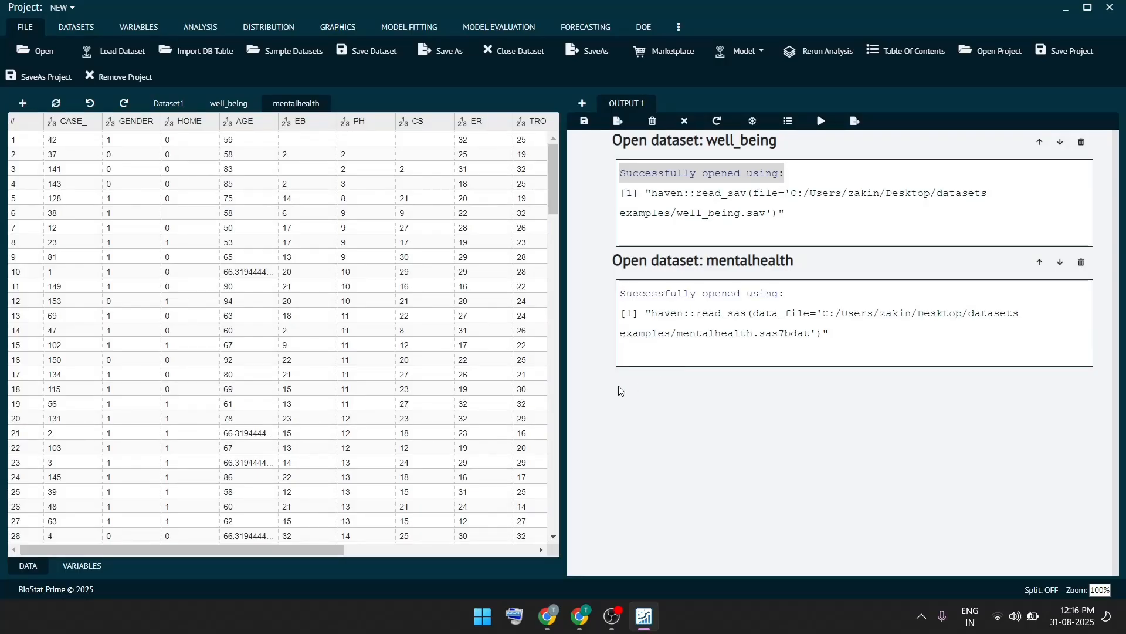
Open Sheet1 of the health_control Excel file, keeping the first row as column headers
{"action": "left_click", "coordinate": [39, 56]}
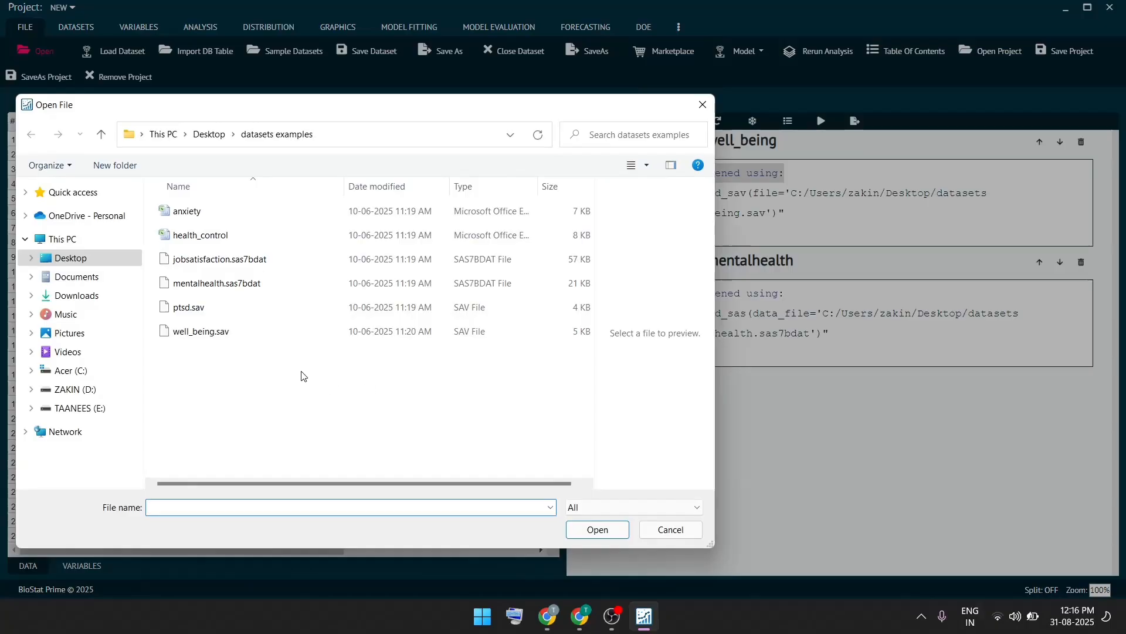
{"action": "left_click", "coordinate": [228, 238]}
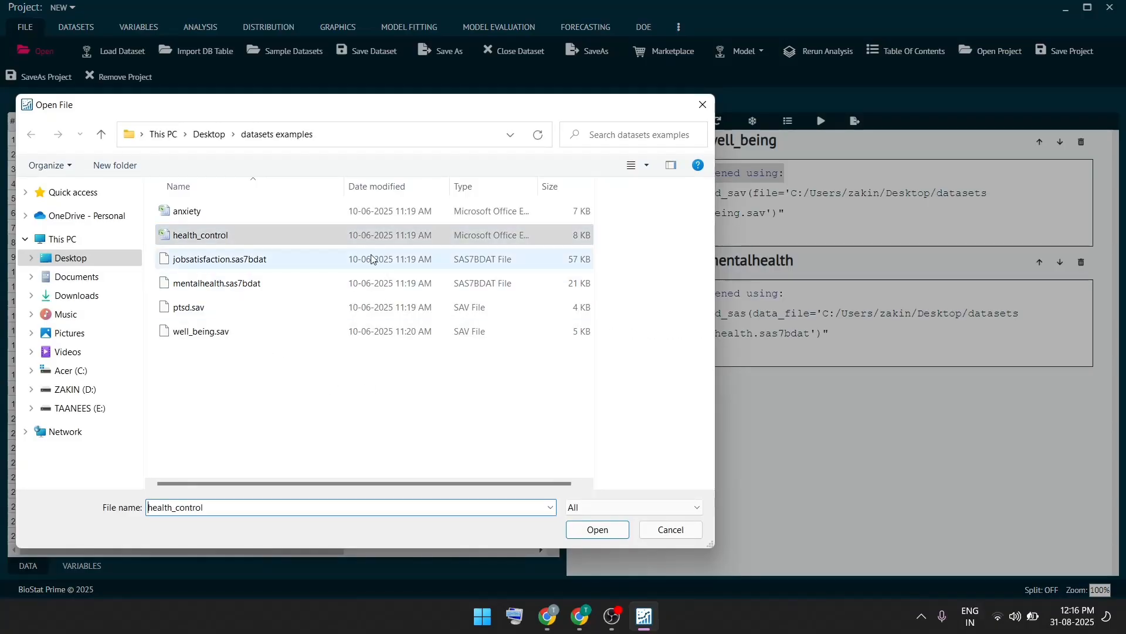
{"action": "left_click", "coordinate": [599, 531]}
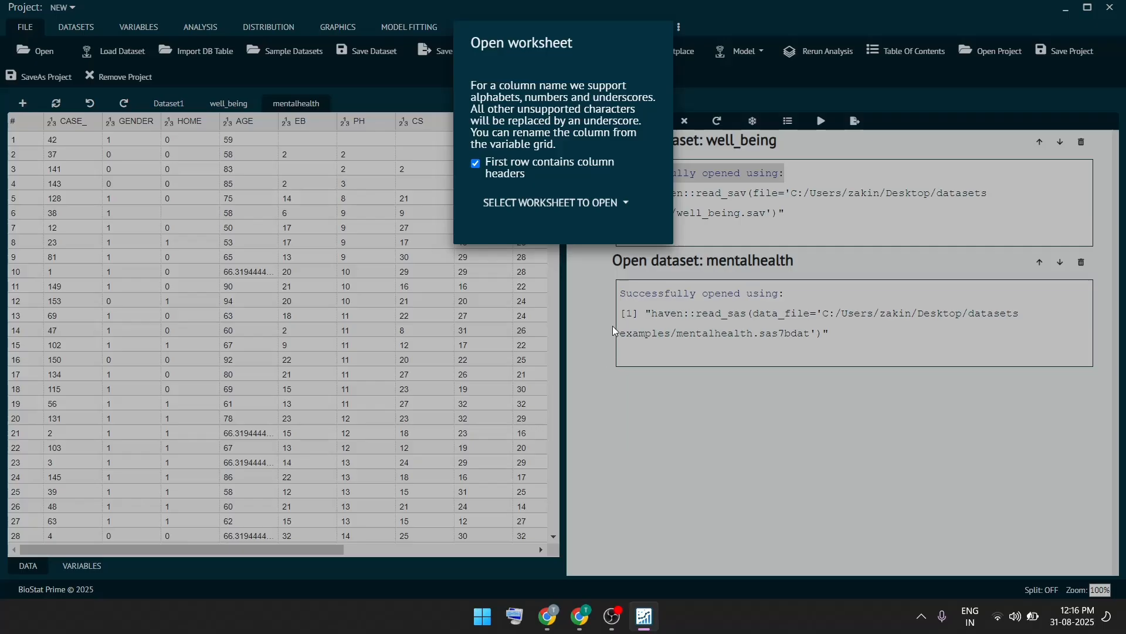
{"action": "left_click", "coordinate": [611, 204]}
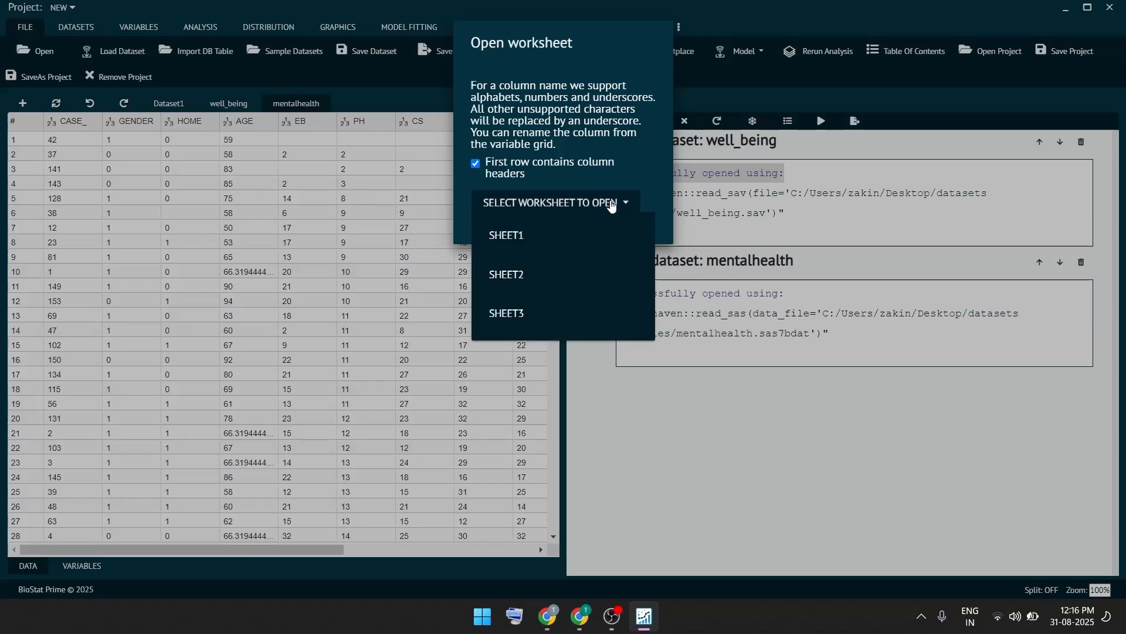
{"action": "left_click", "coordinate": [518, 237]}
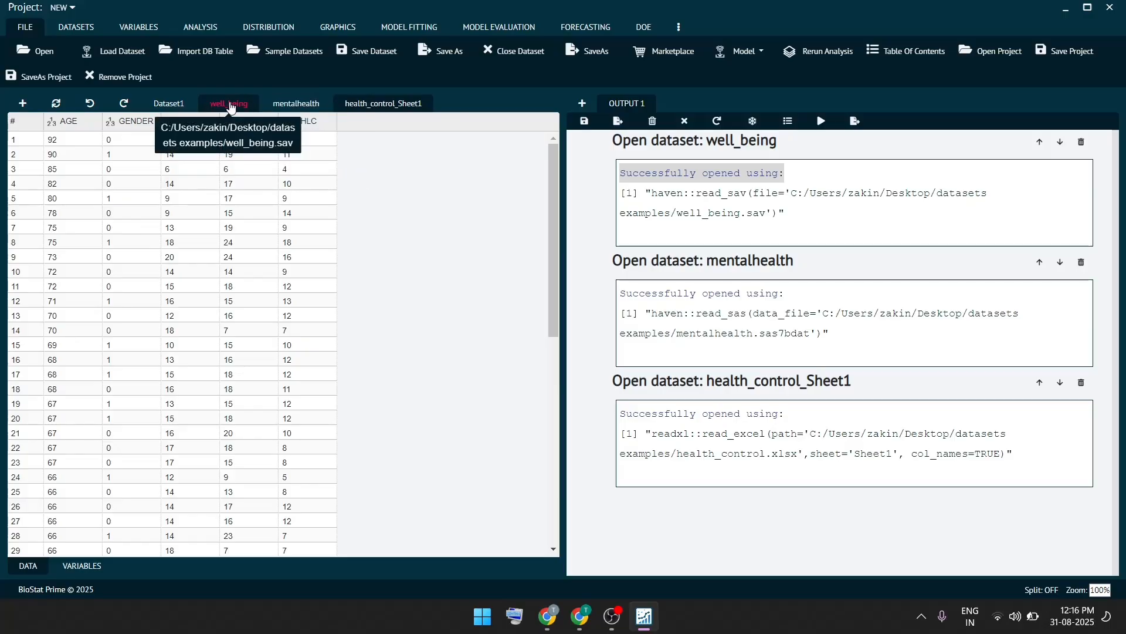
{"action": "left_click", "coordinate": [295, 110]}
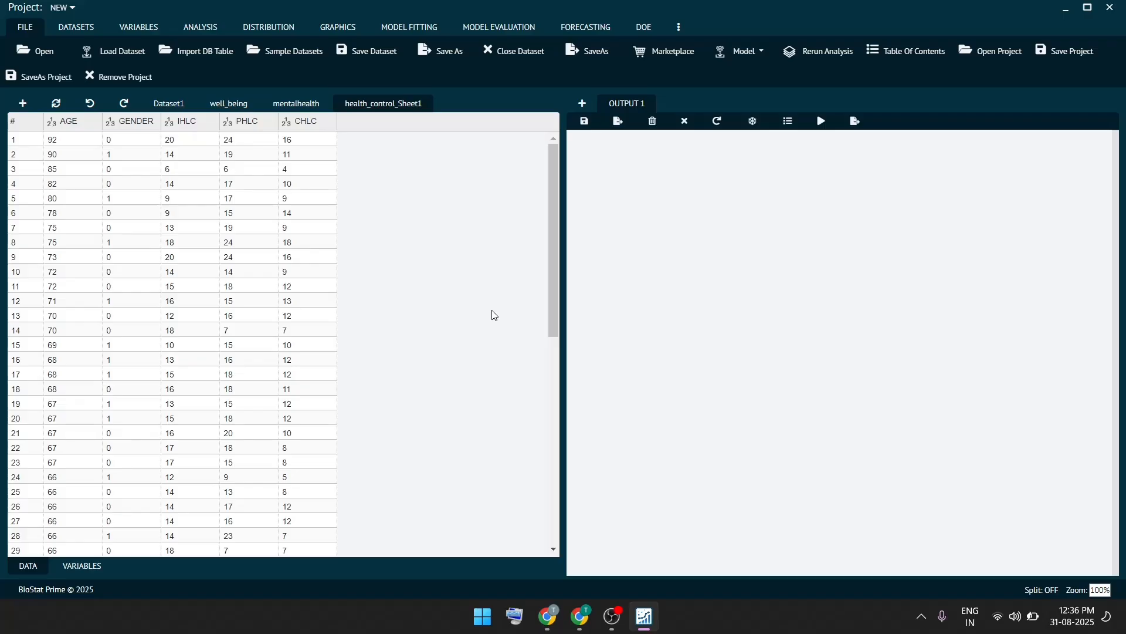
Start a bar chart on the health_control_Sheet1 data with AGE as the X variable
{"action": "left_click", "coordinate": [339, 26]}
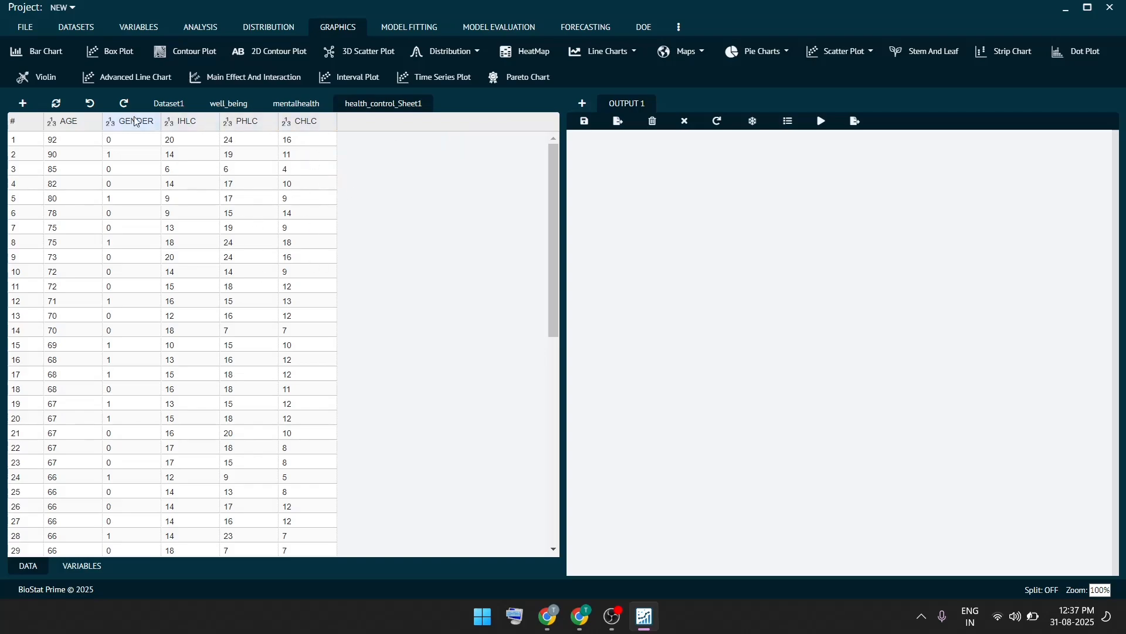
{"action": "left_click", "coordinate": [41, 52]}
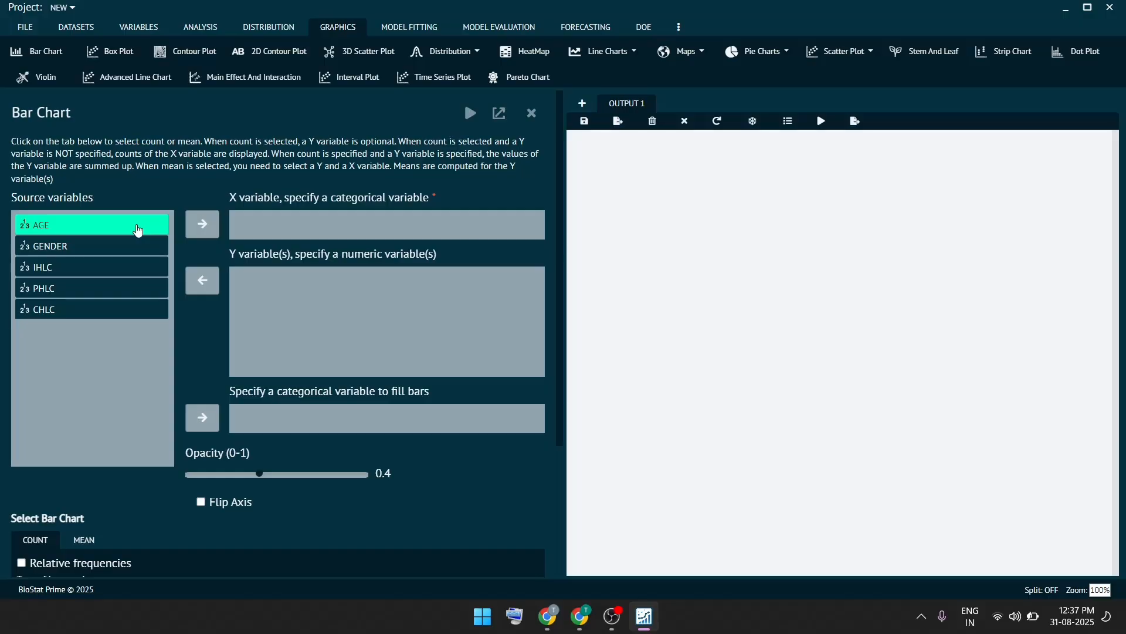
{"action": "left_click", "coordinate": [138, 230]}
{"action": "left_click", "coordinate": [203, 229]}
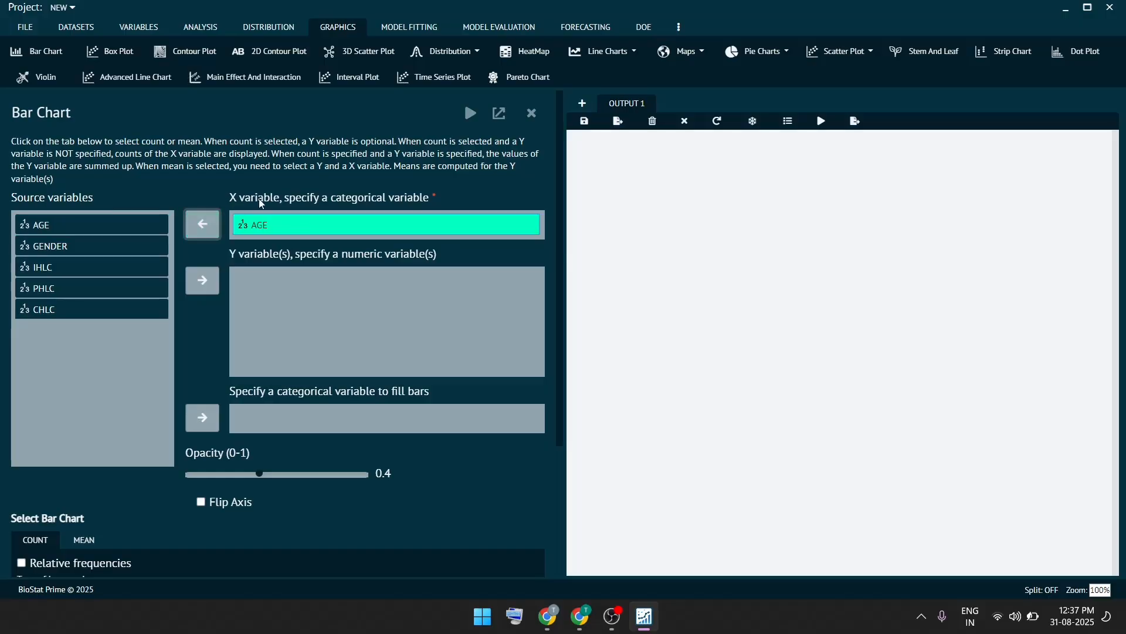
Add IHLC, PHLC and CHLC as the bar chart's Y variables
{"action": "left_click", "coordinate": [81, 234]}
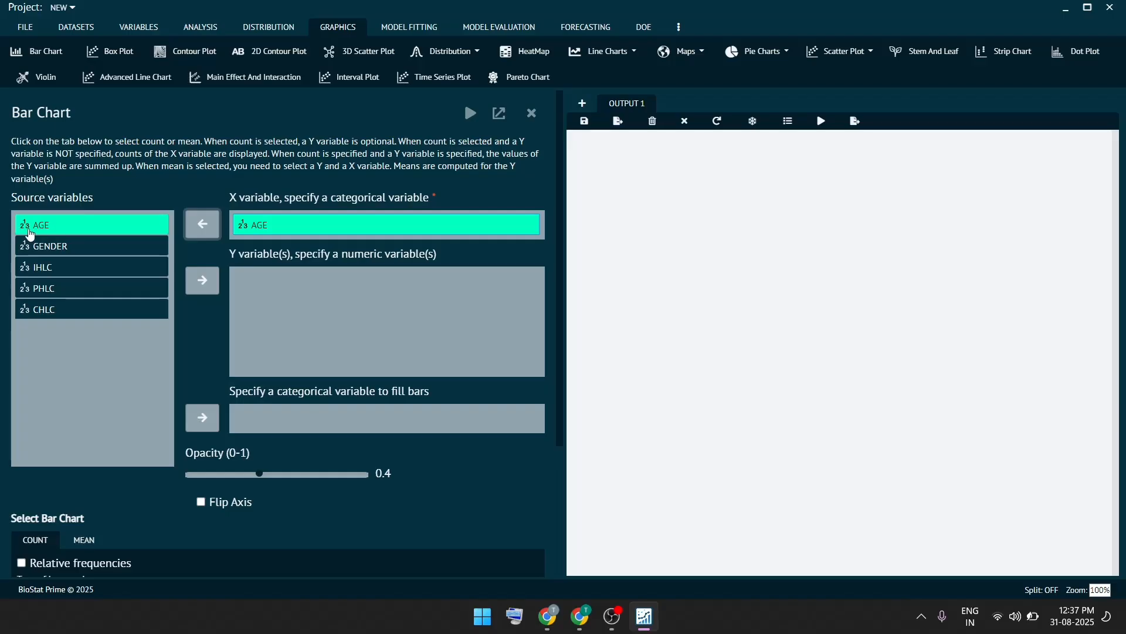
{"action": "left_click", "coordinate": [142, 273]}
{"action": "left_click", "coordinate": [48, 247]}
{"action": "left_click", "coordinate": [51, 272]}
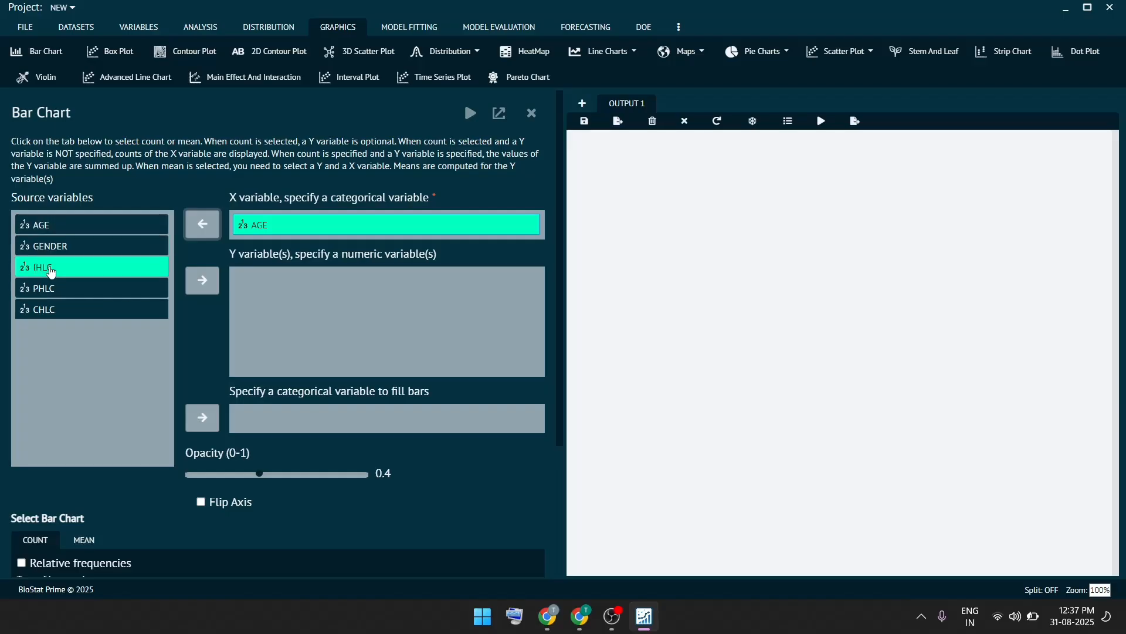
{"action": "left_click", "coordinate": [198, 282]}
{"action": "left_click", "coordinate": [143, 288]}
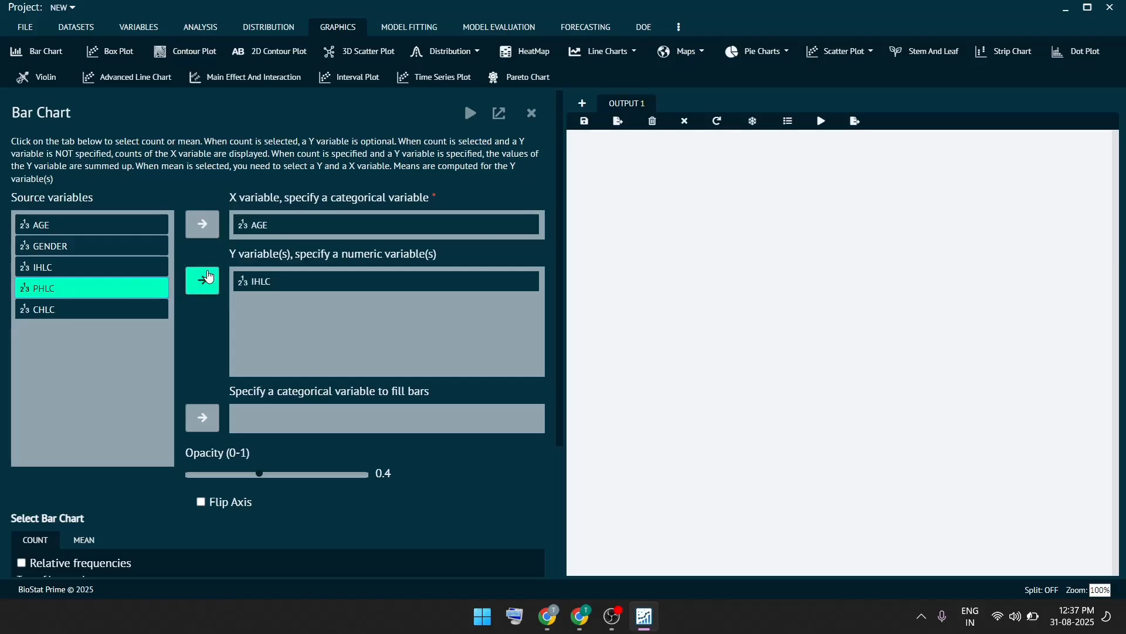
{"action": "left_click", "coordinate": [209, 278]}
{"action": "left_click", "coordinate": [131, 309]}
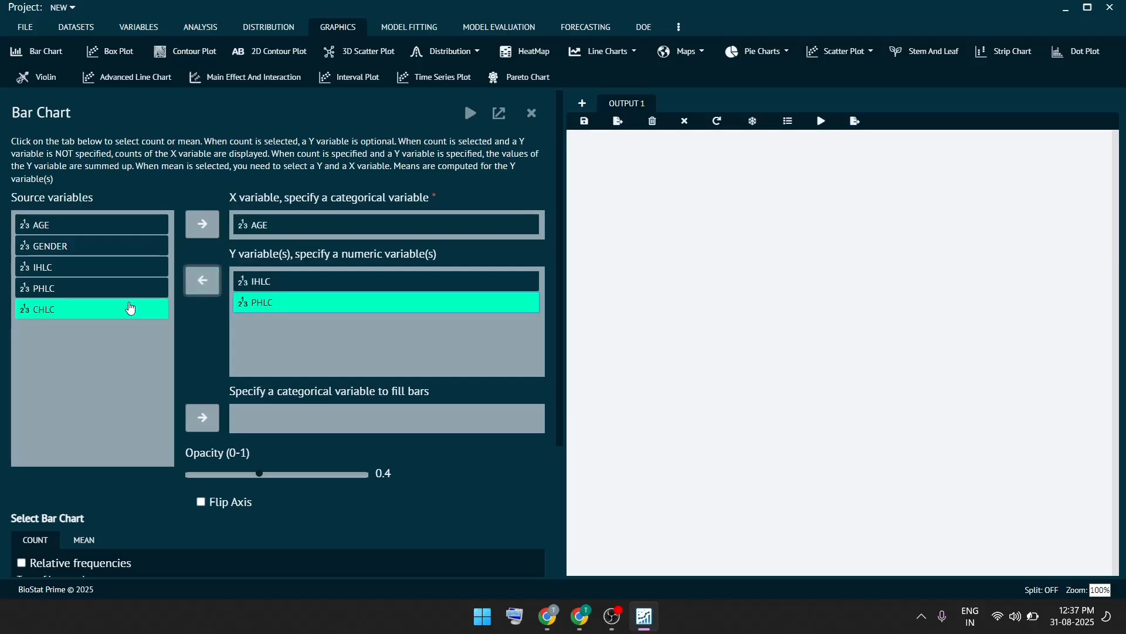
{"action": "left_click", "coordinate": [202, 280]}
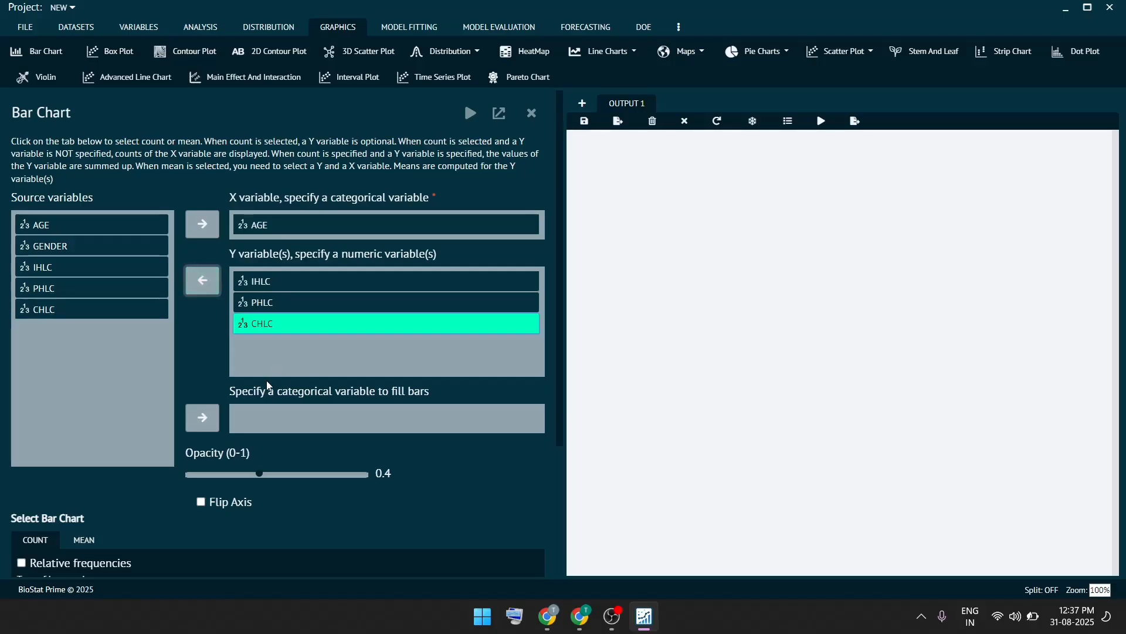
{"action": "left_click", "coordinate": [267, 281]}
{"action": "left_click", "coordinate": [270, 323]}
In the bar chart options, enter the title "title 1" and label the axes "x" and "y"
{"action": "scroll", "coordinate": [272, 338], "scroll_direction": "down", "scroll_amount": 3}
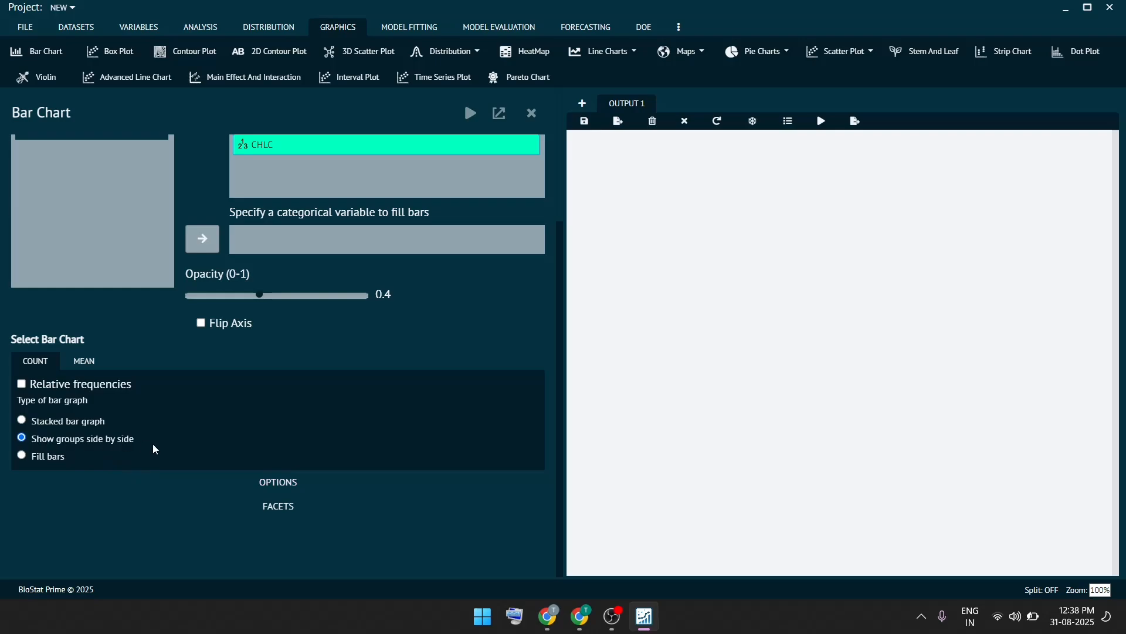
{"action": "left_click", "coordinate": [279, 485]}
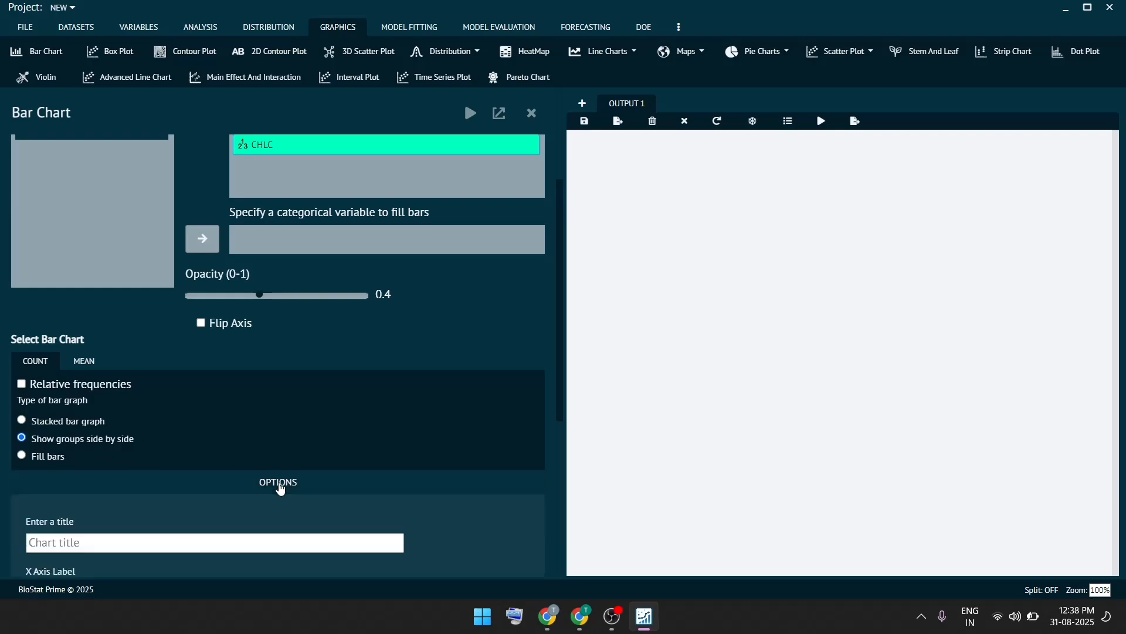
{"action": "scroll", "coordinate": [281, 489], "scroll_direction": "down", "scroll_amount": 4}
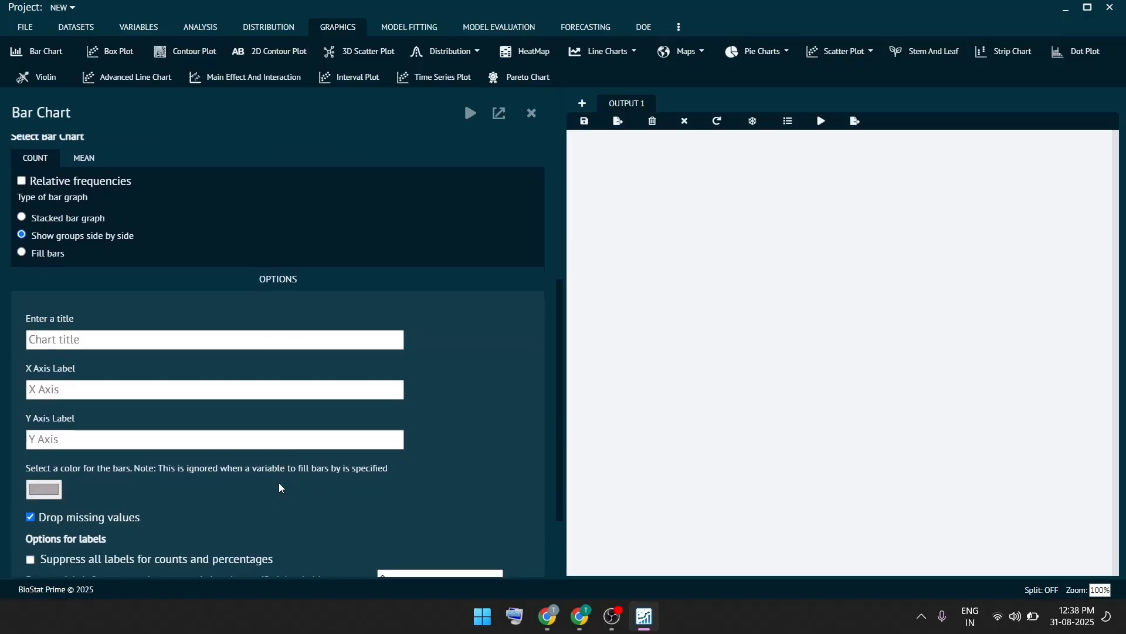
{"action": "scroll", "coordinate": [288, 502], "scroll_direction": "down", "scroll_amount": 1}
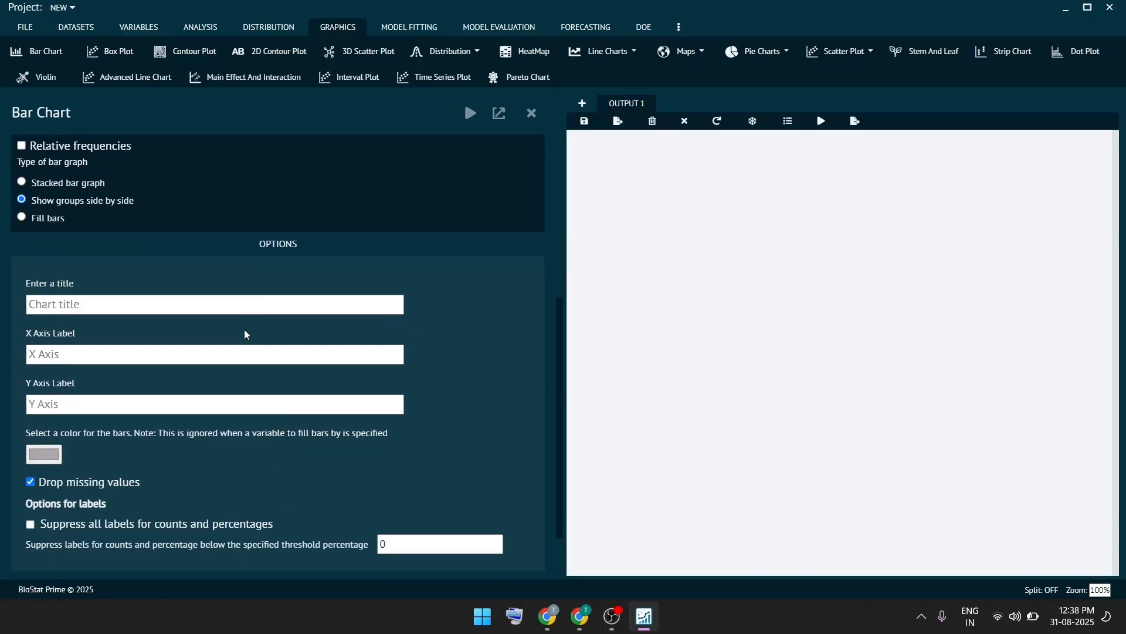
{"action": "left_click", "coordinate": [266, 302]}
{"action": "type", "text": "t"}
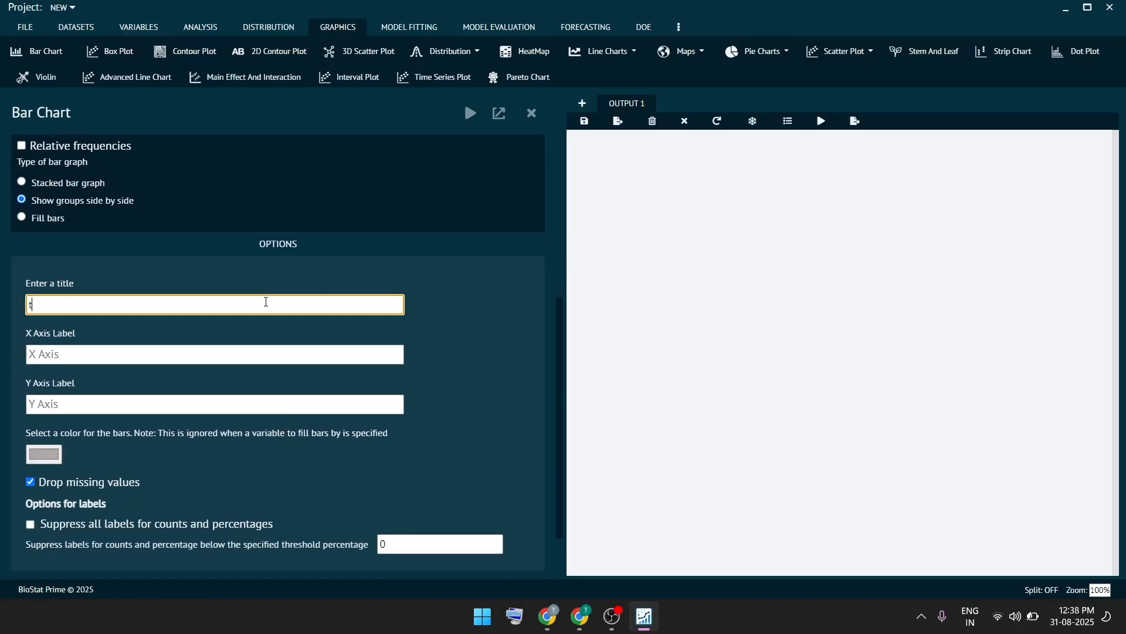
{"action": "type", "text": "itle 1"}
{"action": "left_click", "coordinate": [171, 354]}
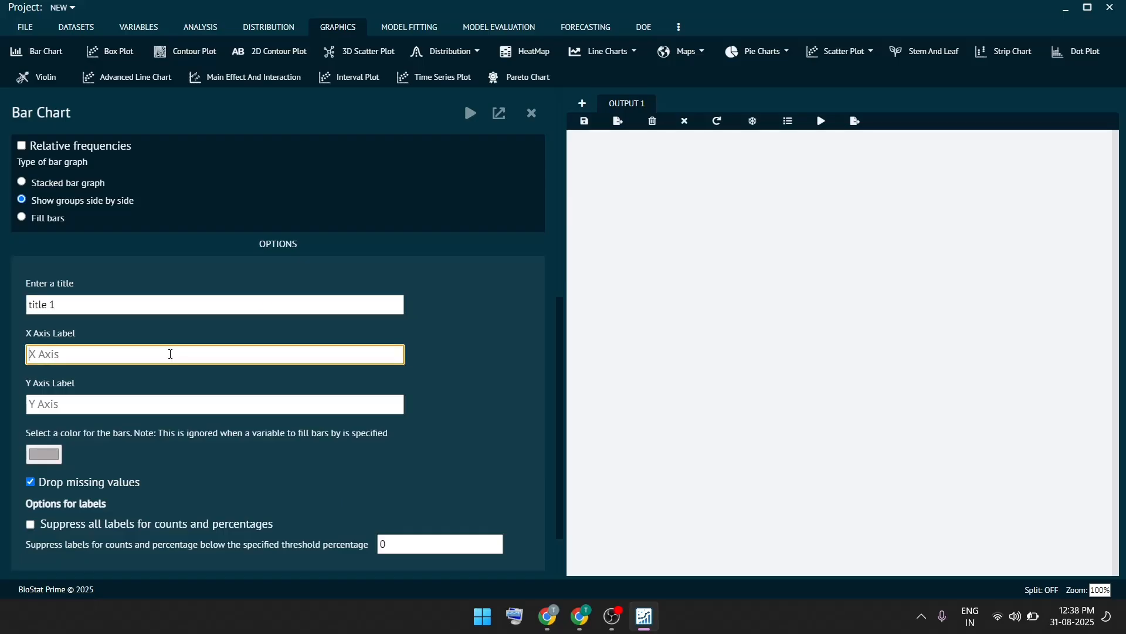
{"action": "type", "text": "x"}
{"action": "left_click", "coordinate": [134, 407]}
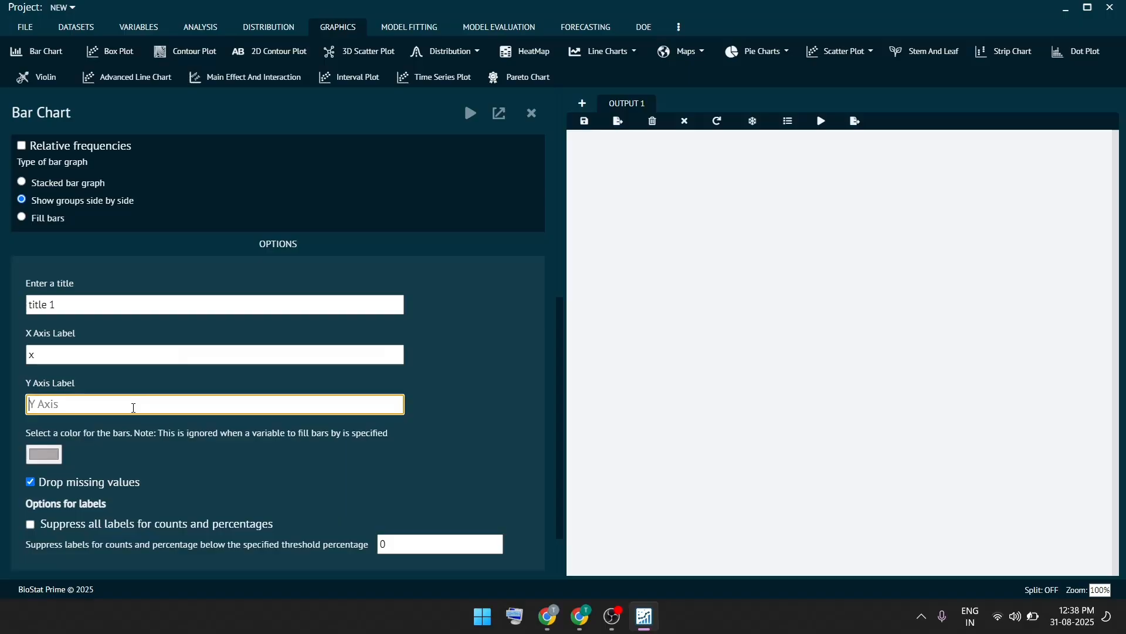
{"action": "type", "text": "y"}
Set the bar color to pink, about RGB 240, 96, 173
{"action": "left_click", "coordinate": [39, 457]}
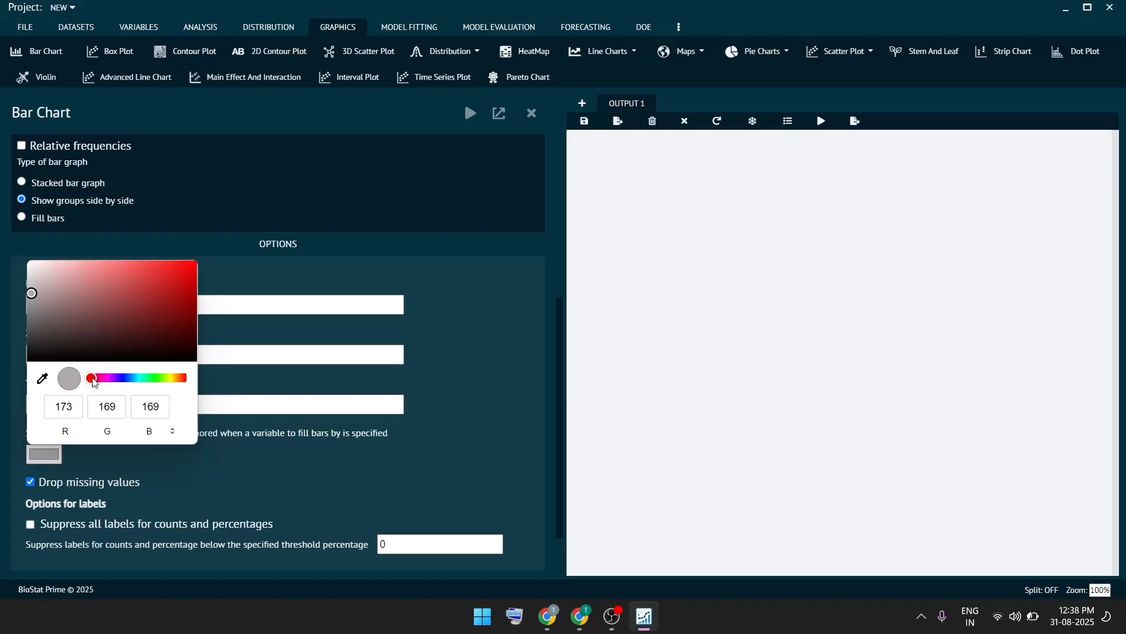
{"action": "mouse_move", "coordinate": [95, 382]}
{"action": "left_mouse_down"}
{"action": "mouse_move", "coordinate": [170, 383]}
{"action": "mouse_move", "coordinate": [103, 384]}
{"action": "left_mouse_up"}
{"action": "left_click", "coordinate": [128, 267]}
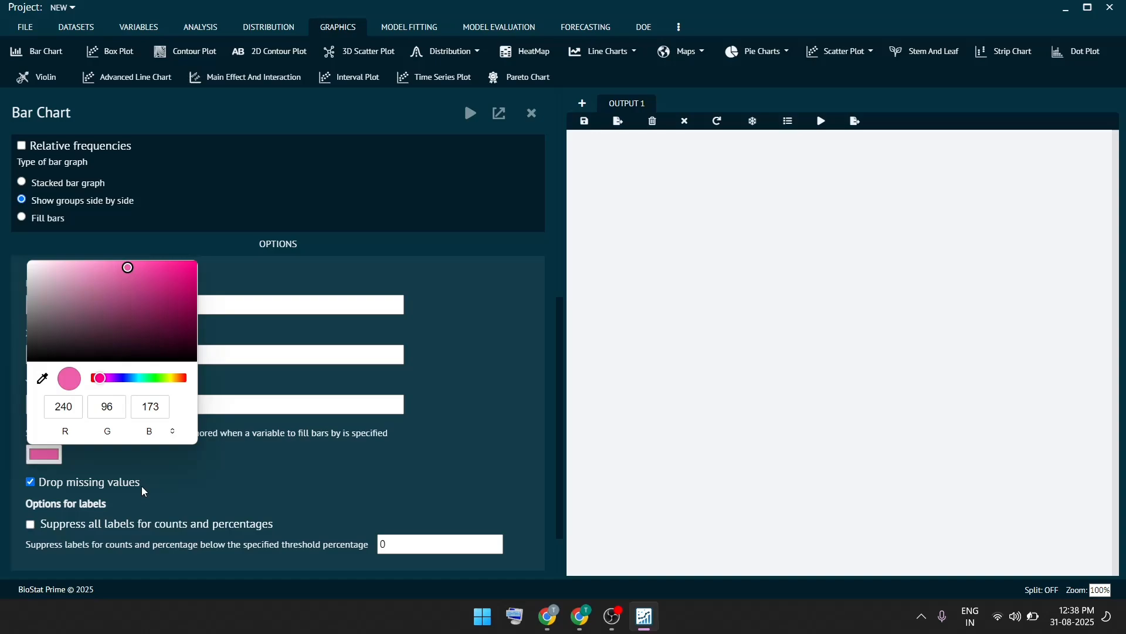
{"action": "scroll", "coordinate": [142, 492], "scroll_direction": "down", "scroll_amount": 1}
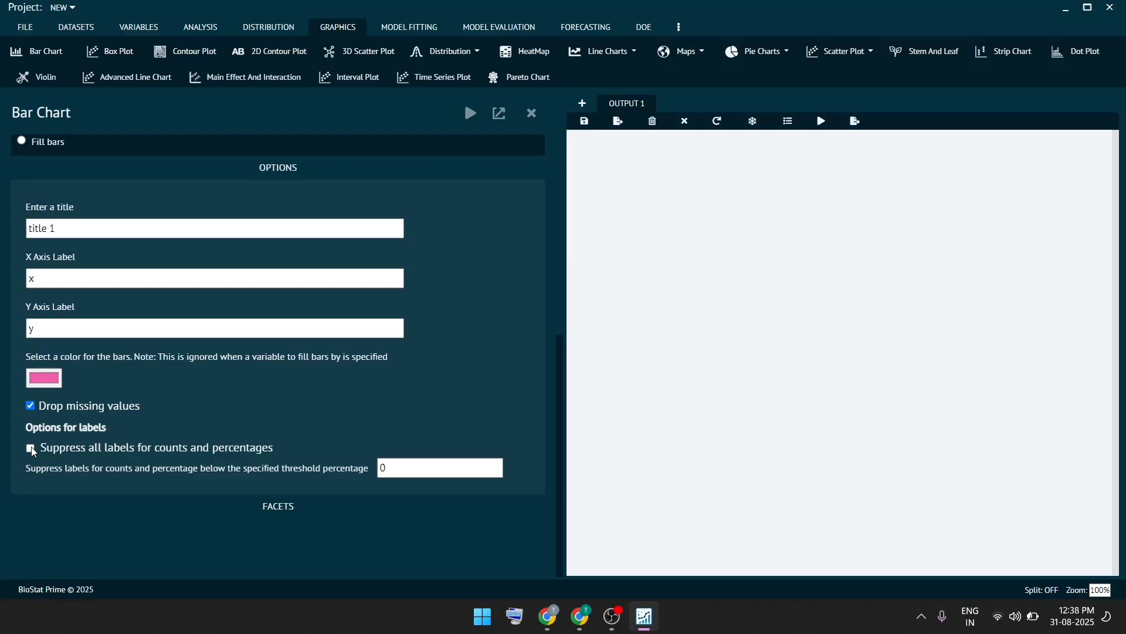
{"action": "scroll", "coordinate": [32, 451], "scroll_direction": "up", "scroll_amount": 1}
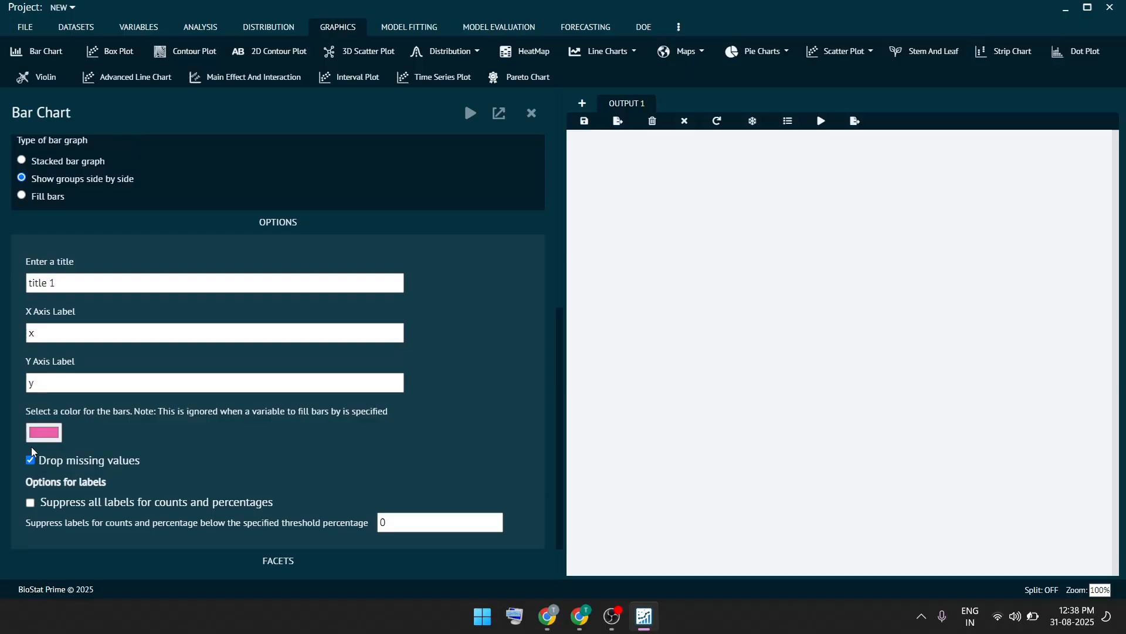
Suppress all labels for counts and percentages and generate the health_control_Sheet1 bar charts
{"action": "left_click", "coordinate": [30, 504]}
{"action": "scroll", "coordinate": [227, 288], "scroll_direction": "up", "scroll_amount": 8}
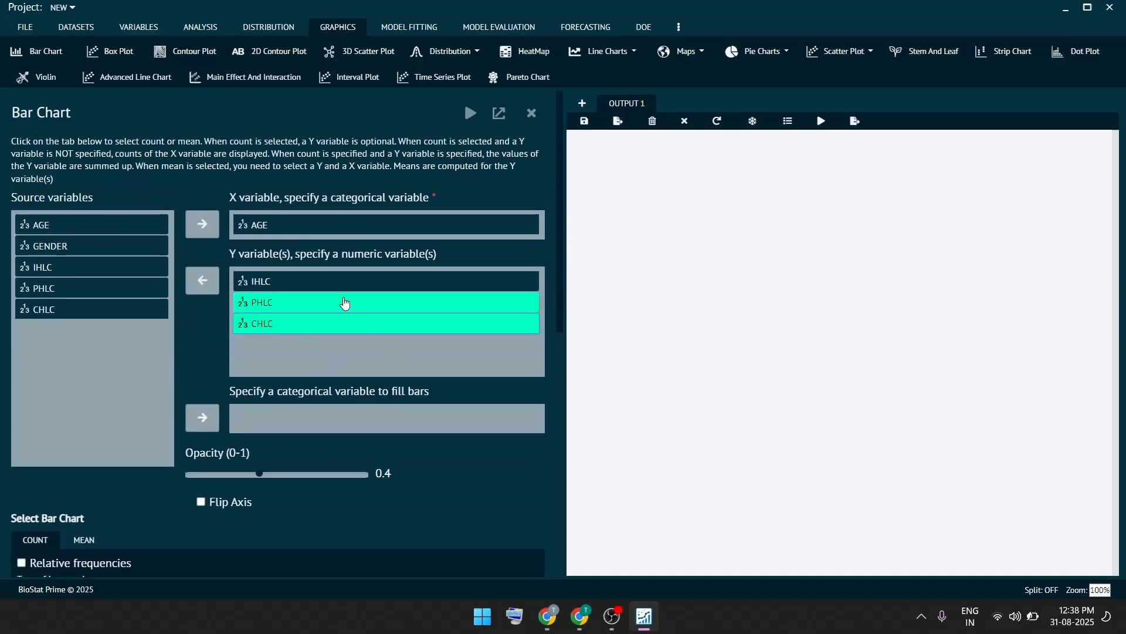
{"action": "scroll", "coordinate": [389, 336], "scroll_direction": "down", "scroll_amount": 4}
{"action": "scroll", "coordinate": [389, 337], "scroll_direction": "down", "scroll_amount": 5}
{"action": "scroll", "coordinate": [389, 329], "scroll_direction": "up", "scroll_amount": 9}
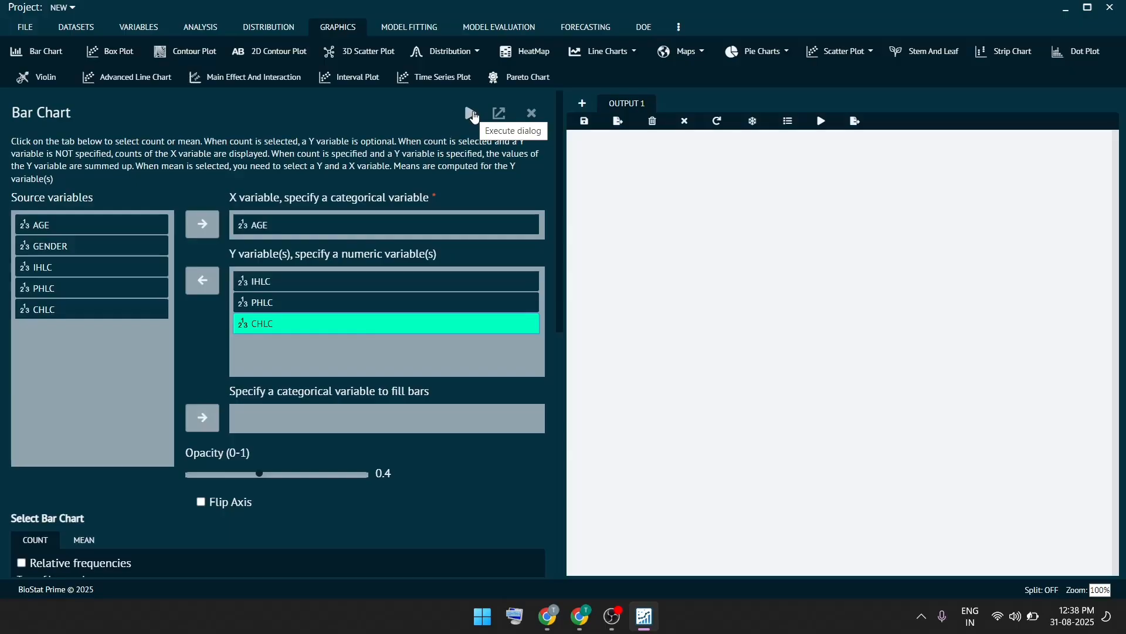
{"action": "left_click", "coordinate": [472, 114]}
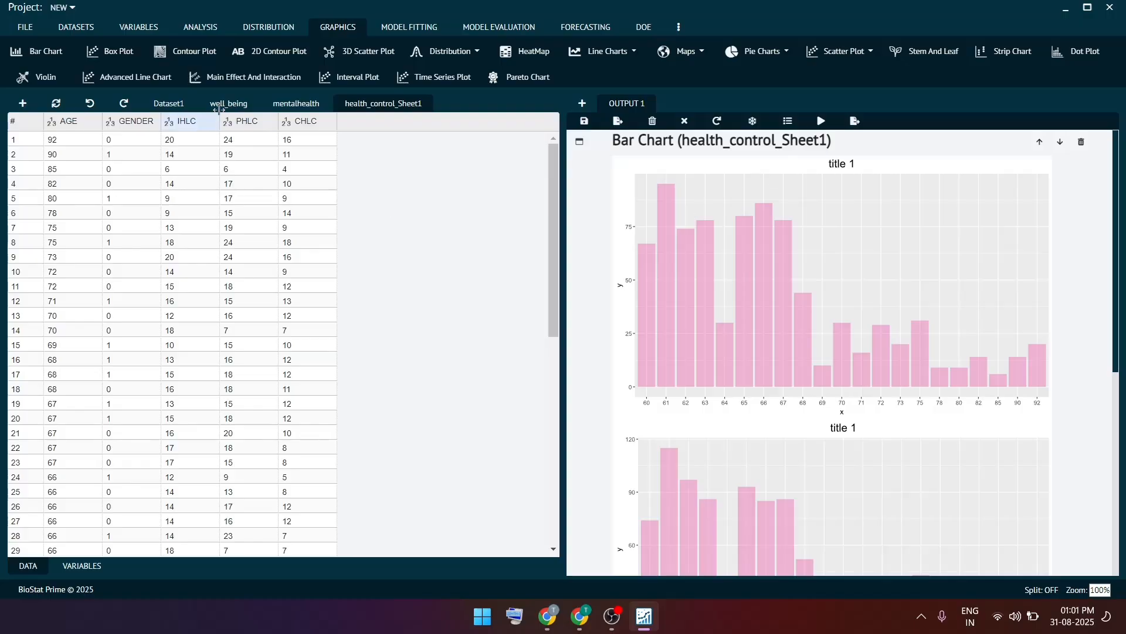
Start a bar chart on the mentalhealth dataset in a new output tab, with CASE_ as the X variable
{"action": "left_click", "coordinate": [309, 105]}
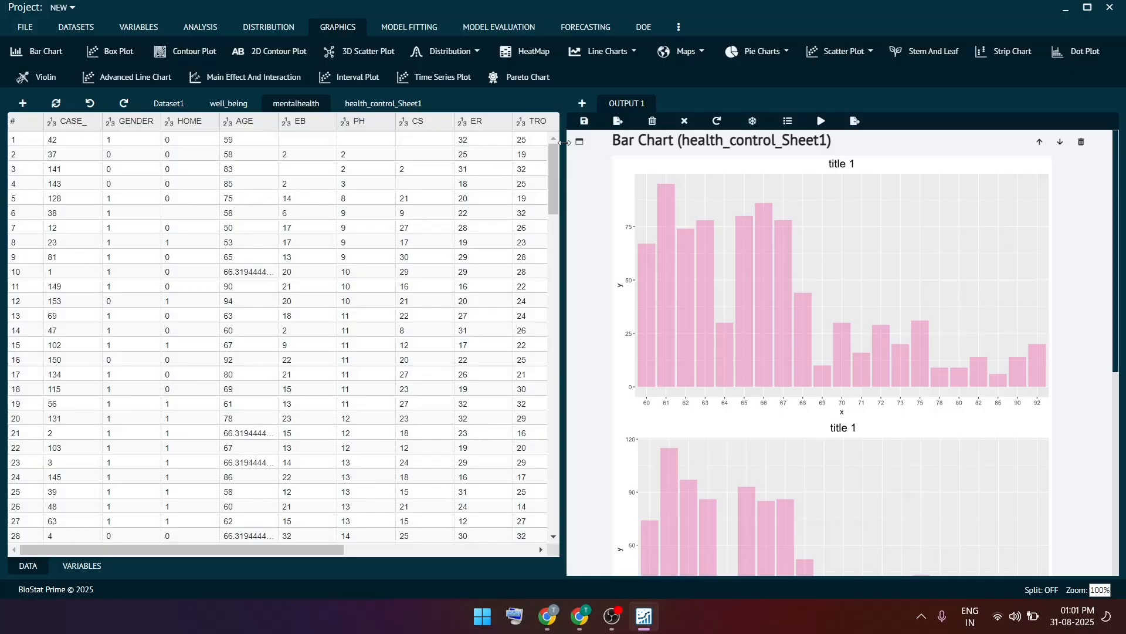
{"action": "left_click", "coordinate": [583, 103]}
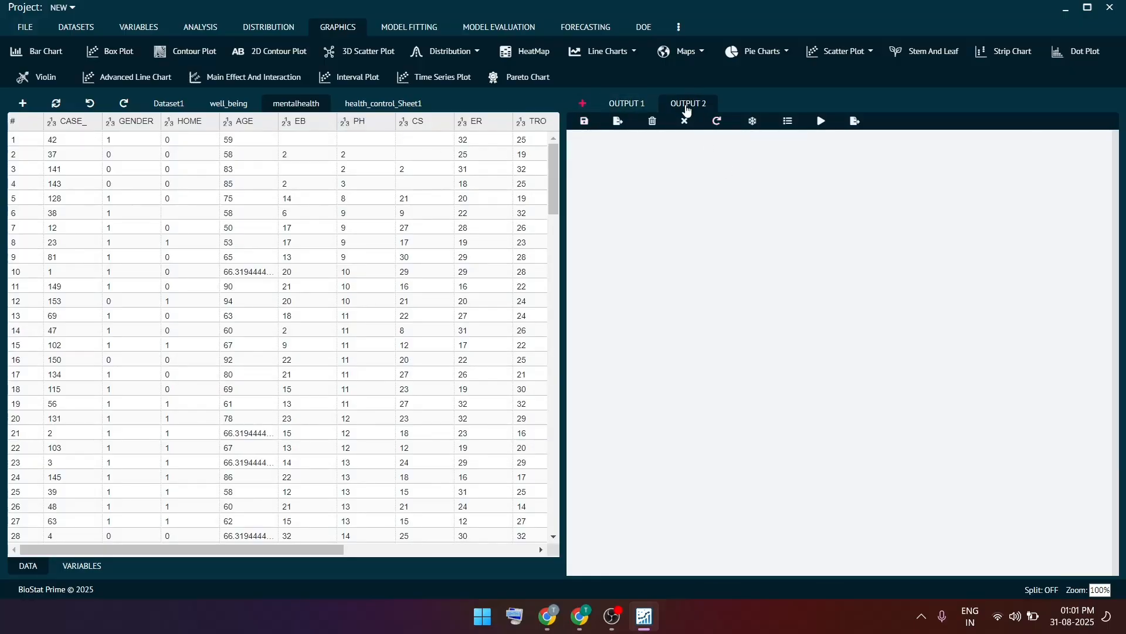
{"action": "left_click", "coordinate": [46, 57]}
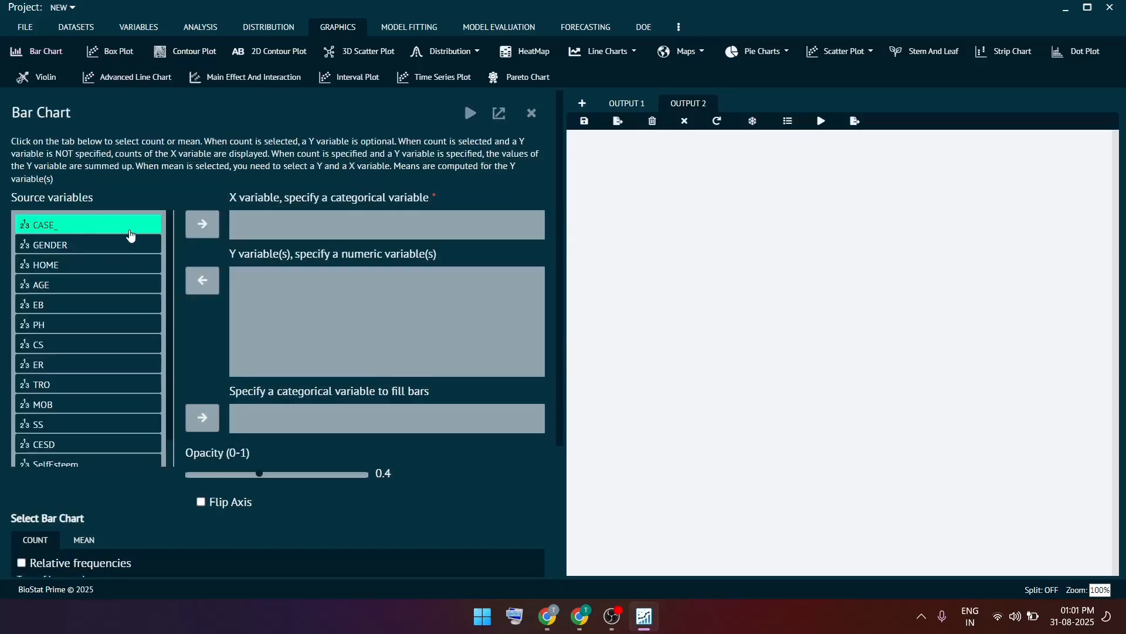
{"action": "left_click", "coordinate": [131, 235]}
{"action": "left_click", "coordinate": [203, 224]}
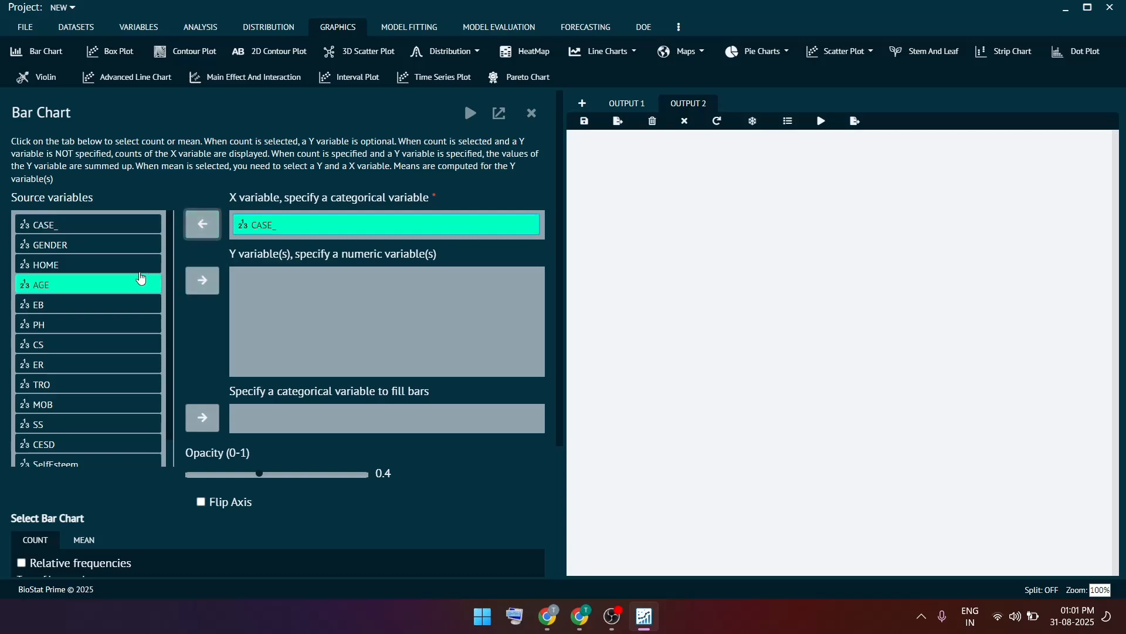
Add HOME, EB, PH and ER as the Y variables of the mentalhealth bar chart
{"action": "left_click", "coordinate": [117, 265]}
{"action": "left_click", "coordinate": [198, 290]}
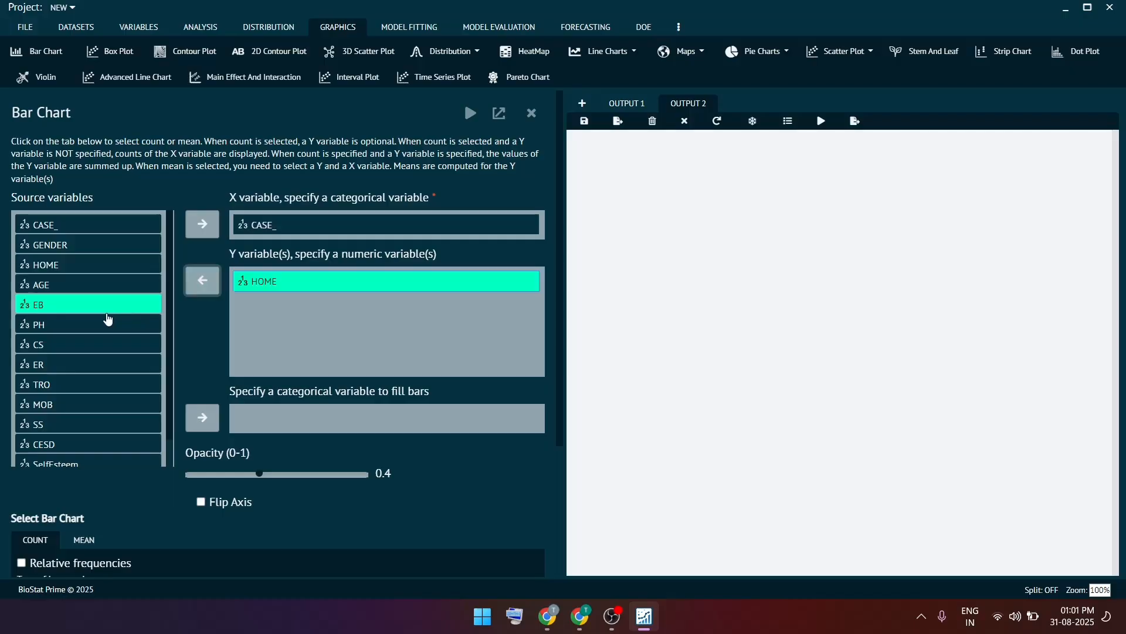
{"action": "left_click", "coordinate": [107, 308]}
{"action": "left_click", "coordinate": [200, 286]}
{"action": "left_click", "coordinate": [116, 327]}
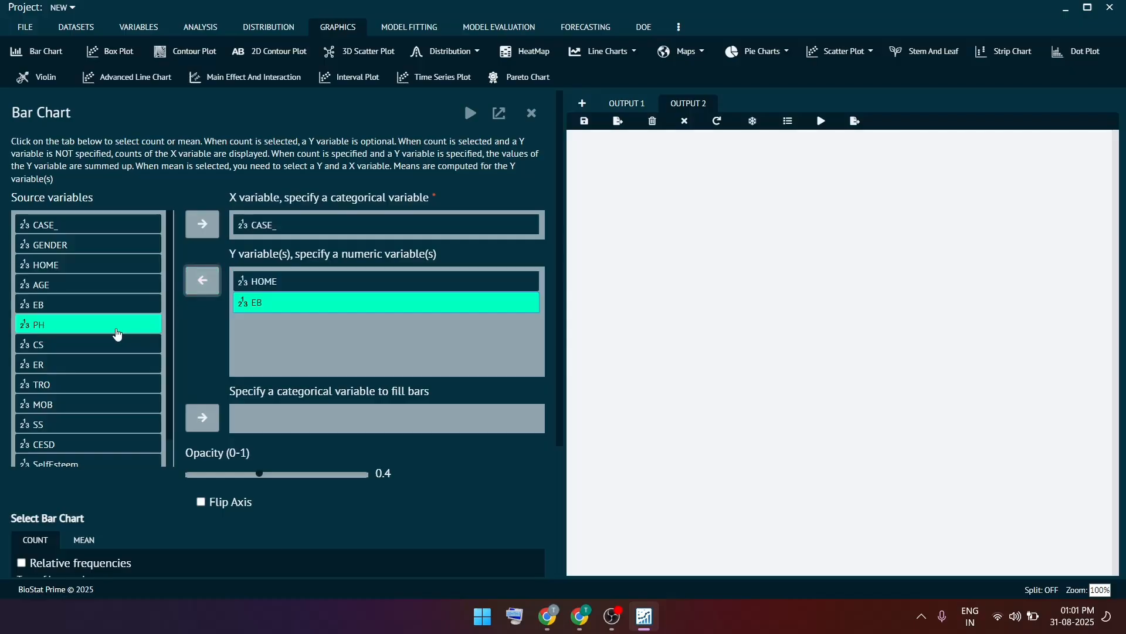
{"action": "left_click", "coordinate": [208, 289]}
{"action": "left_click", "coordinate": [118, 365]}
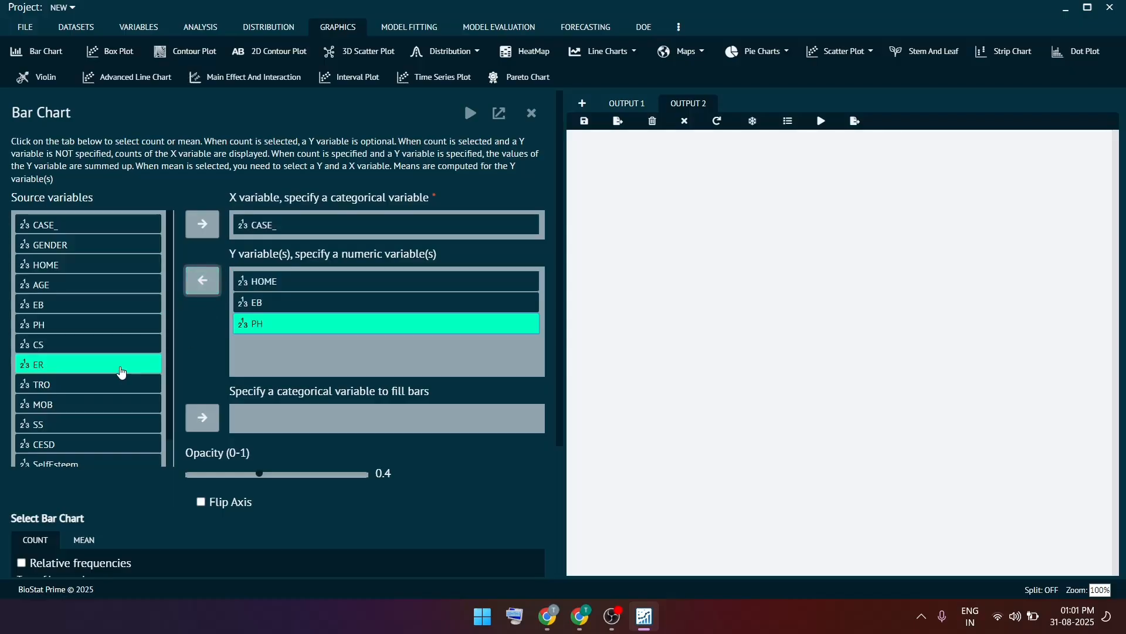
{"action": "left_click", "coordinate": [206, 288]}
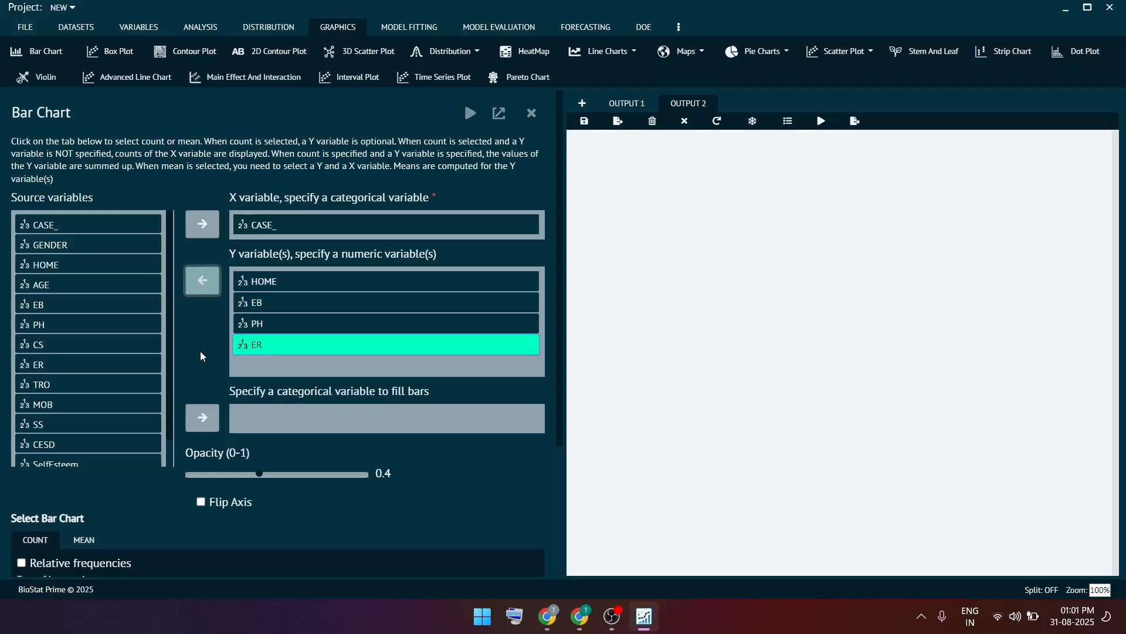
In the bar chart options, enter the title "title 2" and the axis labels "x" and "y"
{"action": "scroll", "coordinate": [200, 351], "scroll_direction": "down", "scroll_amount": 3}
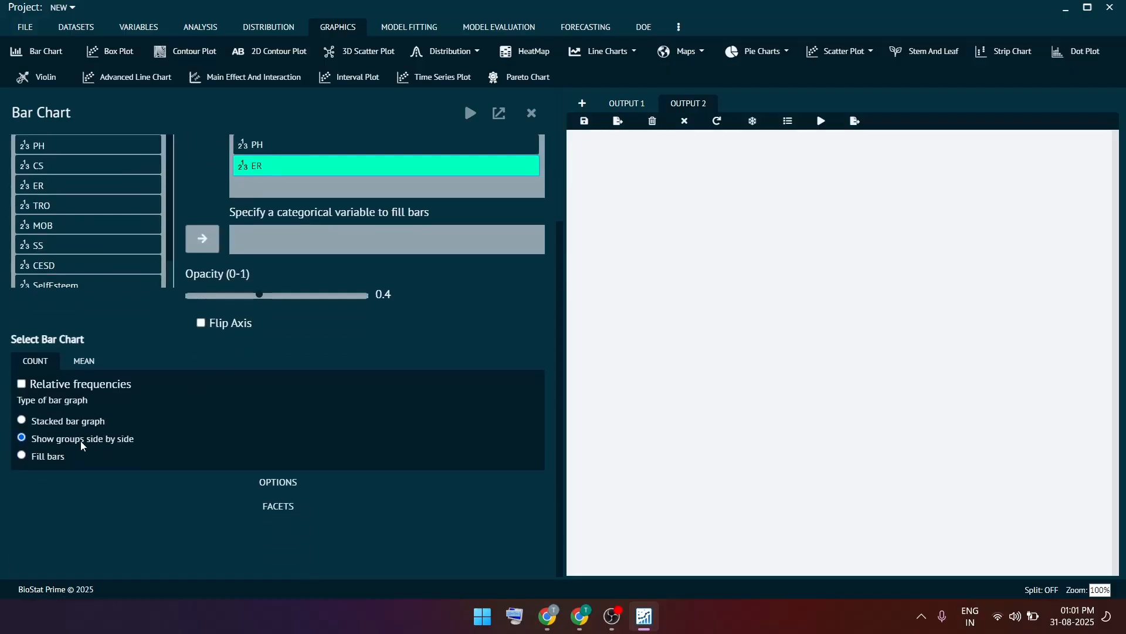
{"action": "left_click", "coordinate": [289, 482]}
{"action": "scroll", "coordinate": [290, 483], "scroll_direction": "down", "scroll_amount": 4}
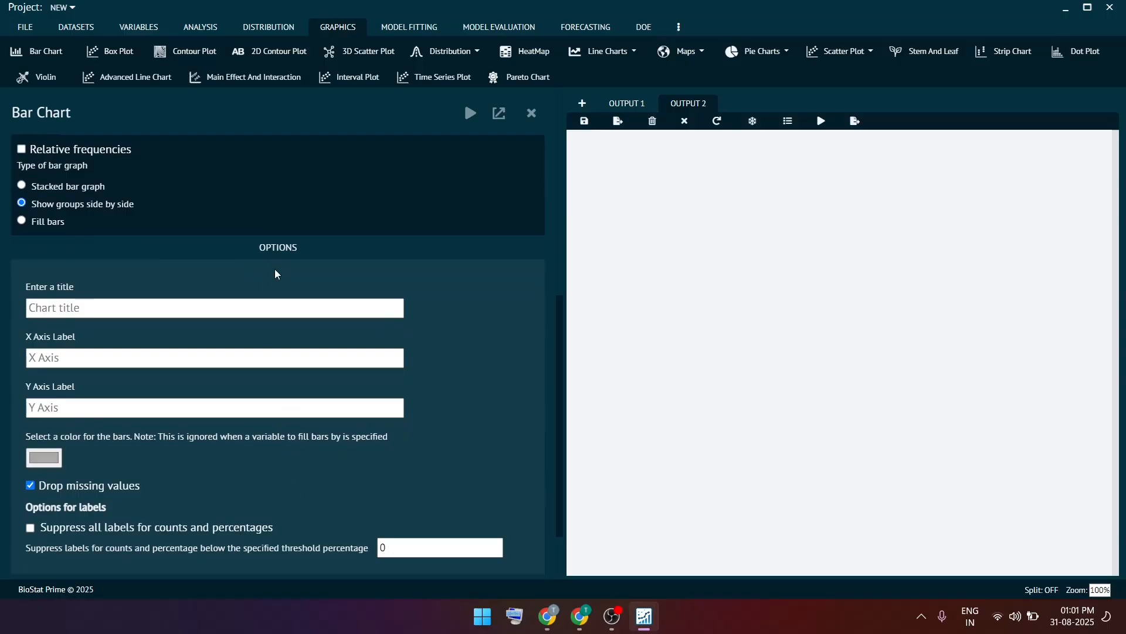
{"action": "left_click", "coordinate": [258, 300]}
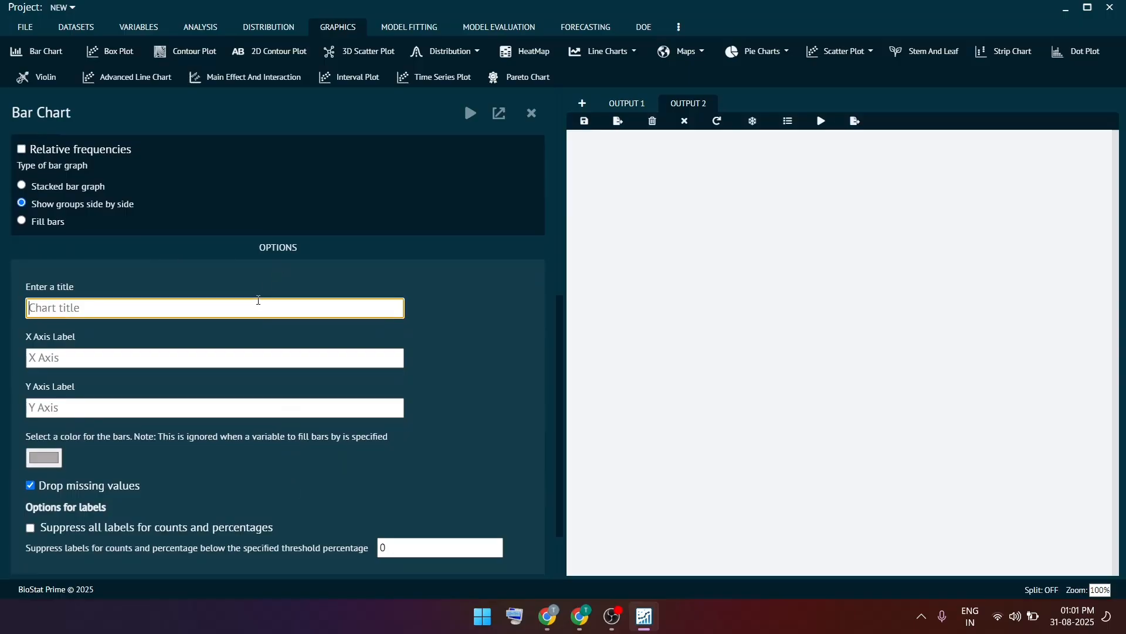
{"action": "type", "text": "title 2"}
{"action": "left_click", "coordinate": [187, 355]}
{"action": "type", "text": "x"}
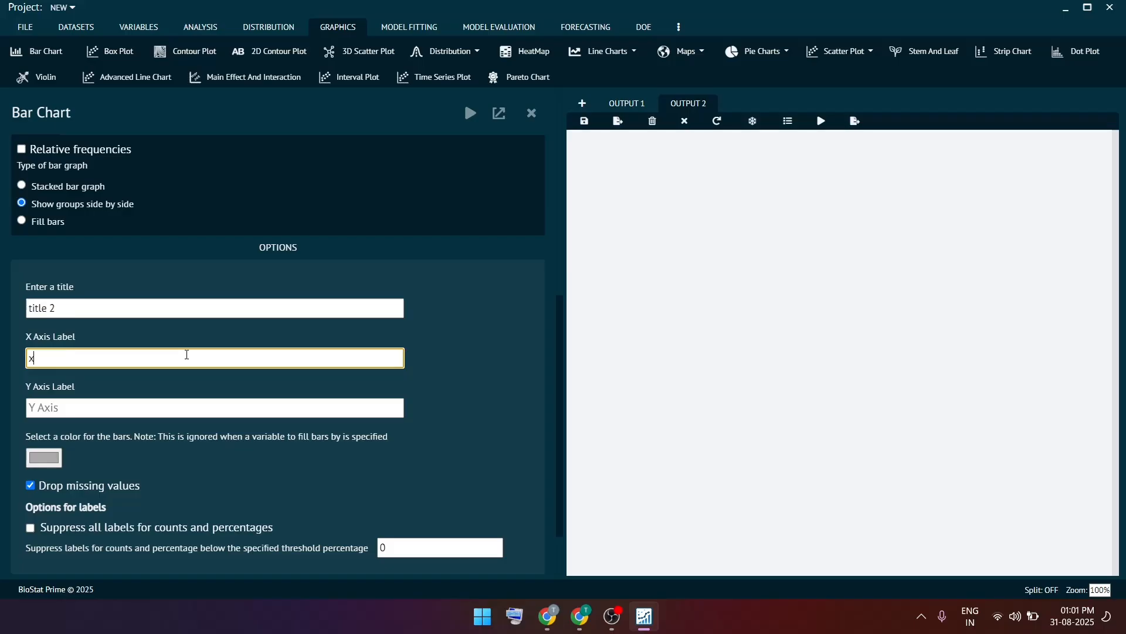
{"action": "left_click", "coordinate": [125, 407]}
{"action": "type", "text": "y"}
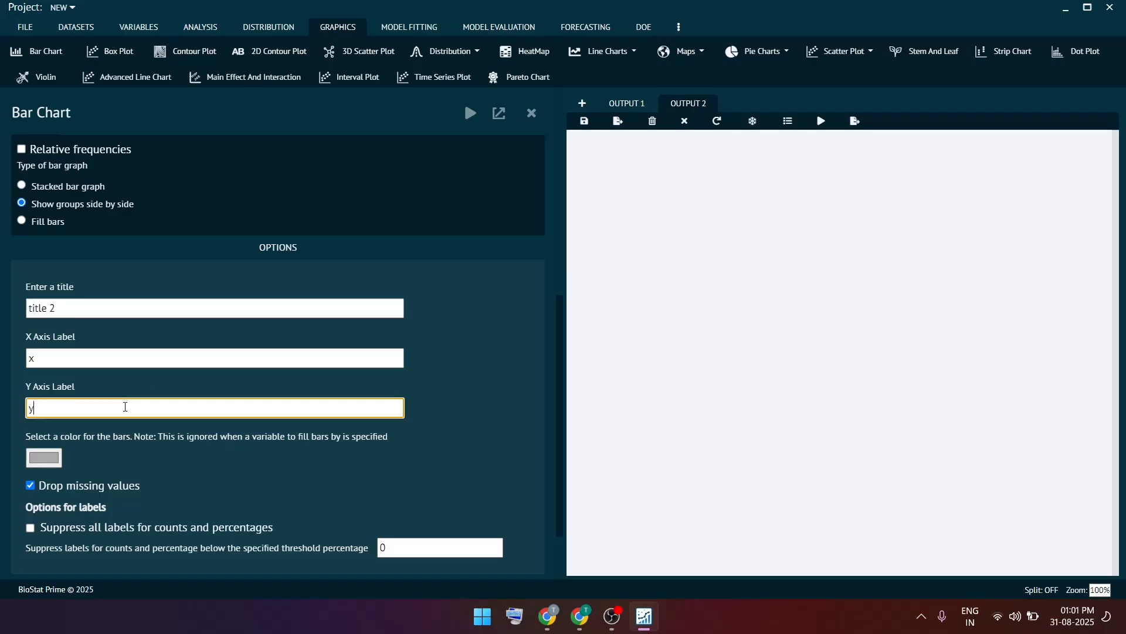
Set the bar color to blue-violet, RGB 90, 88, 223
{"action": "left_click", "coordinate": [44, 458]}
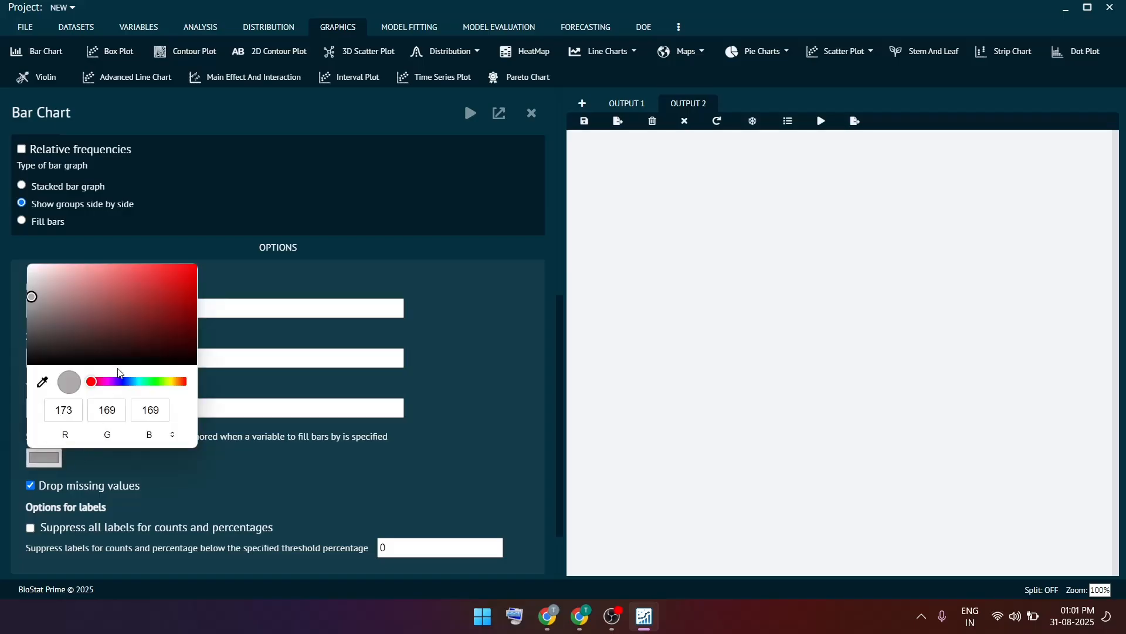
{"action": "left_click_drag", "start_coordinate": [102, 390], "coordinate": [124, 391]}
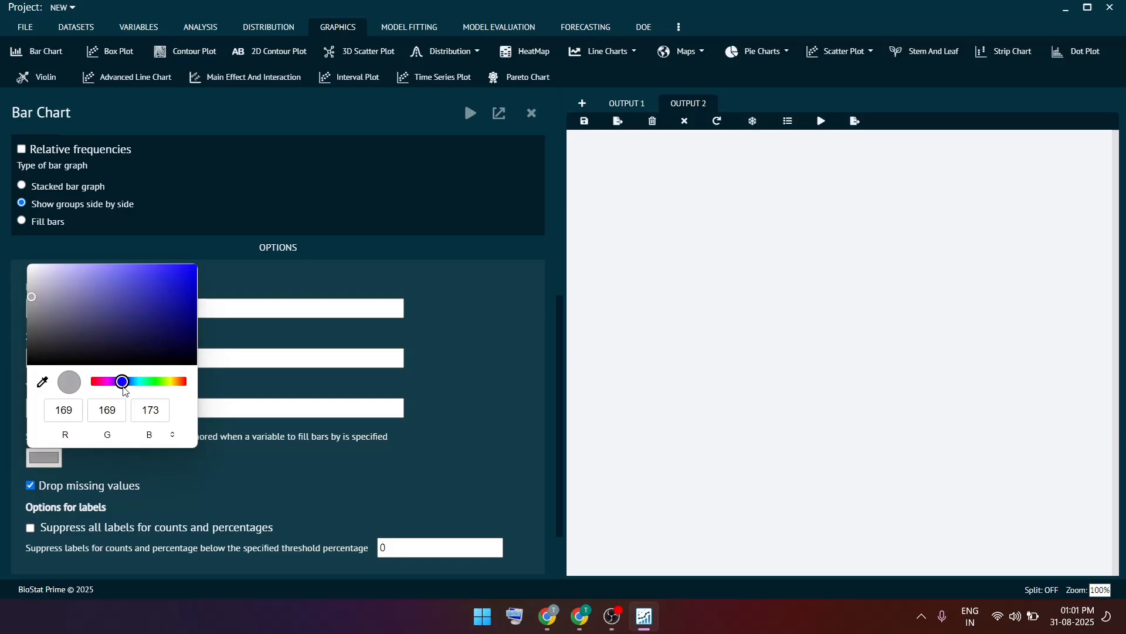
{"action": "left_click", "coordinate": [129, 277]}
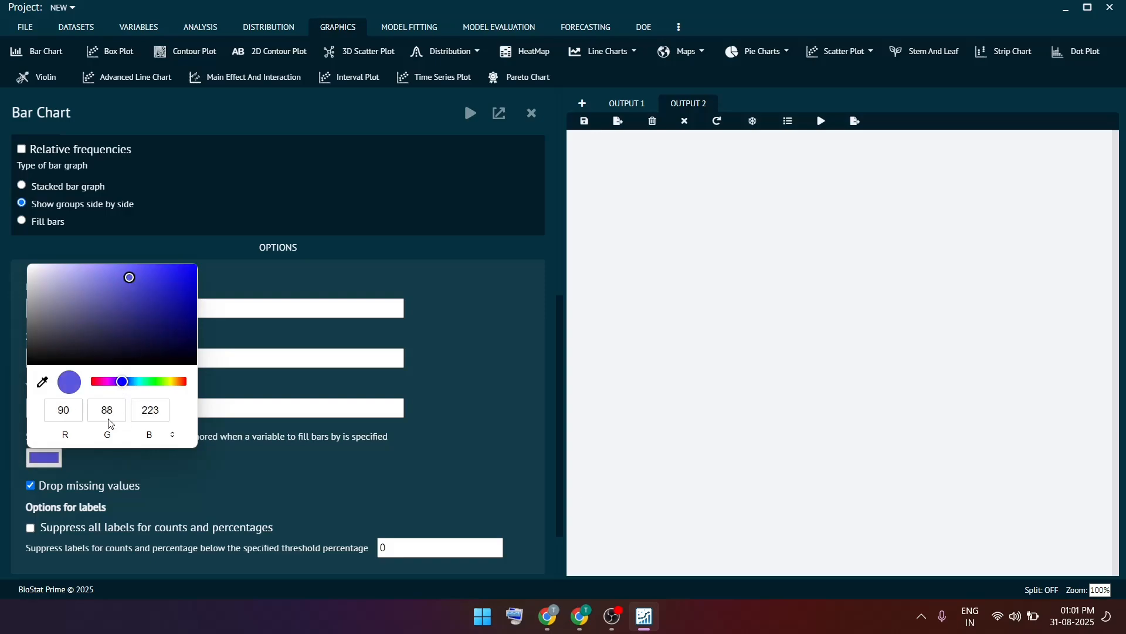
{"action": "left_click", "coordinate": [232, 483]}
Suppress all count and percentage labels and generate the mentalhealth bar charts
{"action": "scroll", "coordinate": [232, 483], "scroll_direction": "down", "scroll_amount": 2}
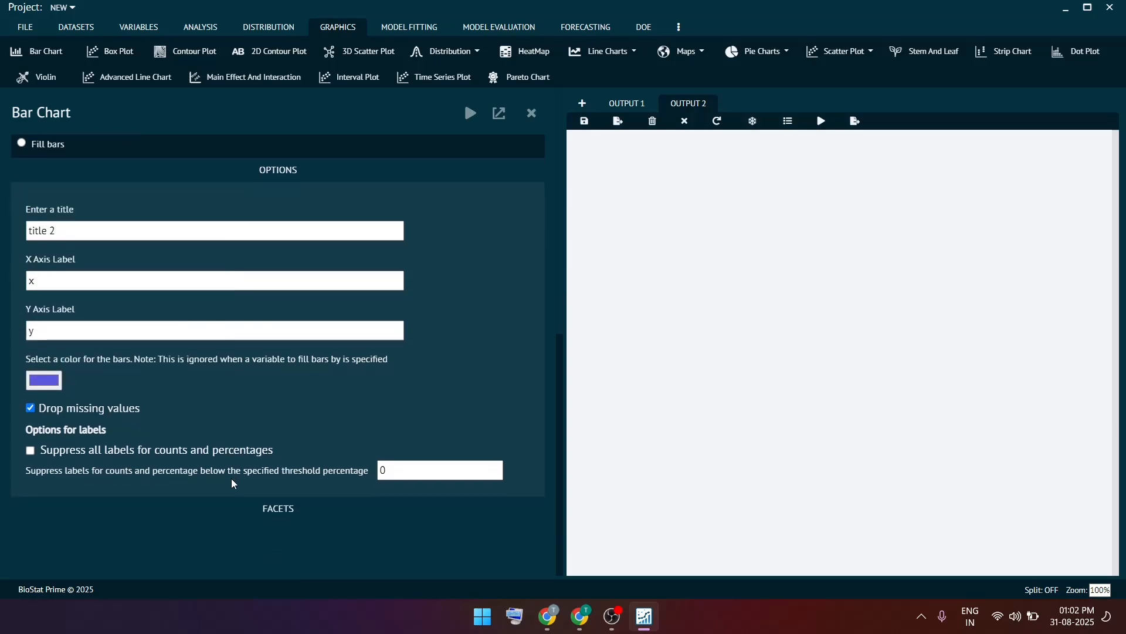
{"action": "left_click", "coordinate": [30, 448]}
{"action": "scroll", "coordinate": [214, 329], "scroll_direction": "up", "scroll_amount": 5}
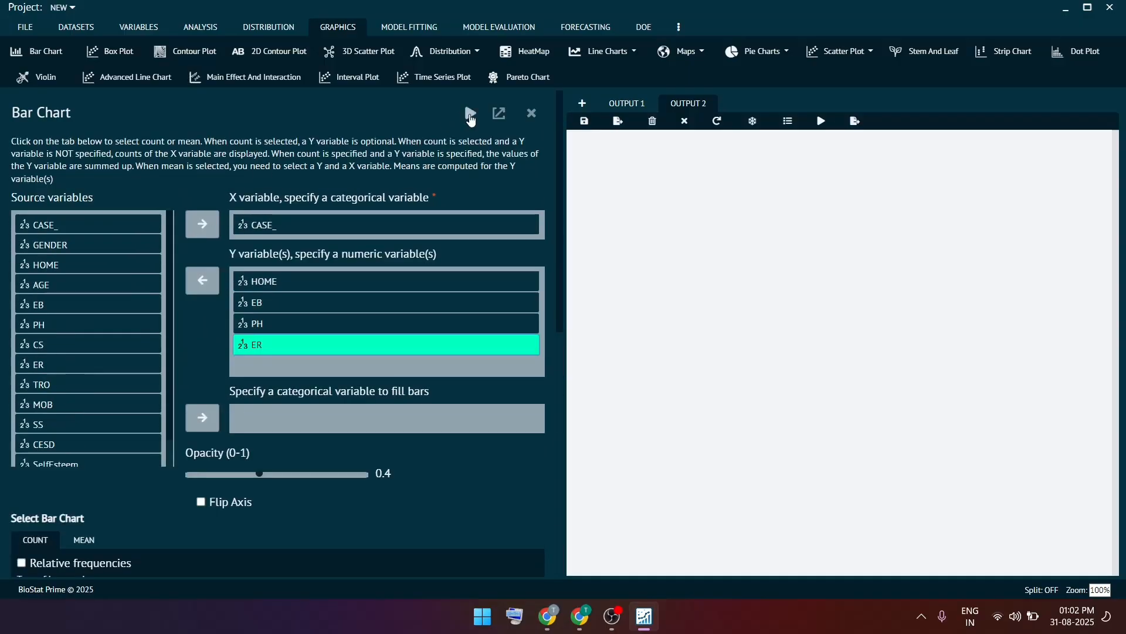
{"action": "left_click", "coordinate": [470, 115]}
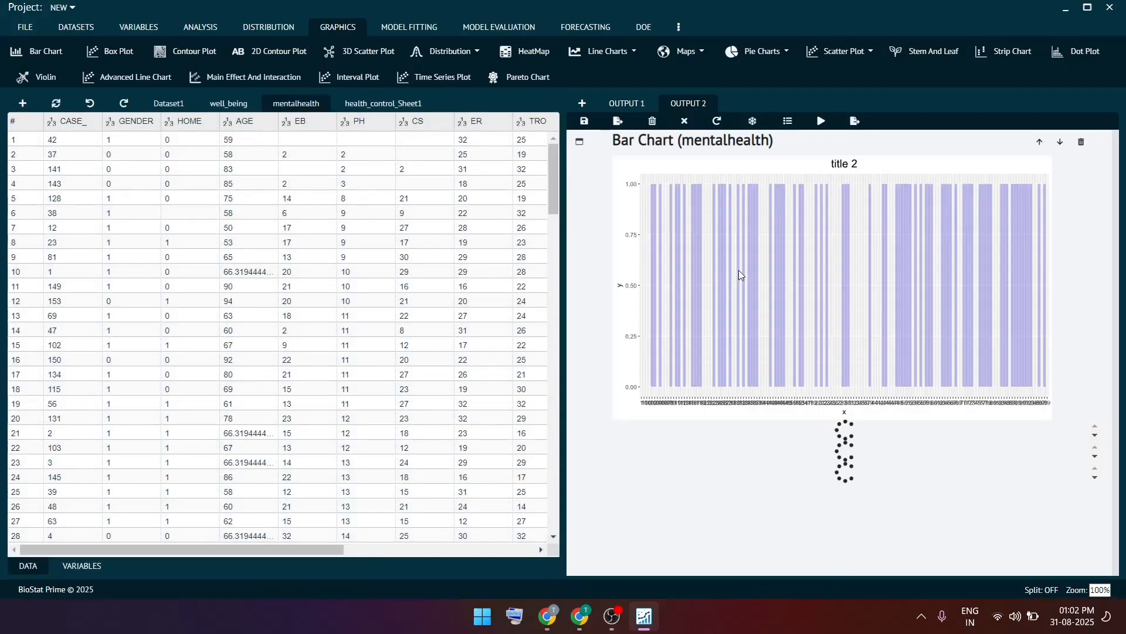
Review the mentalhealth bar charts and compare the dataset names in the headings of Output 1 and Output 2
{"action": "scroll", "coordinate": [738, 270], "scroll_direction": "down", "scroll_amount": 4}
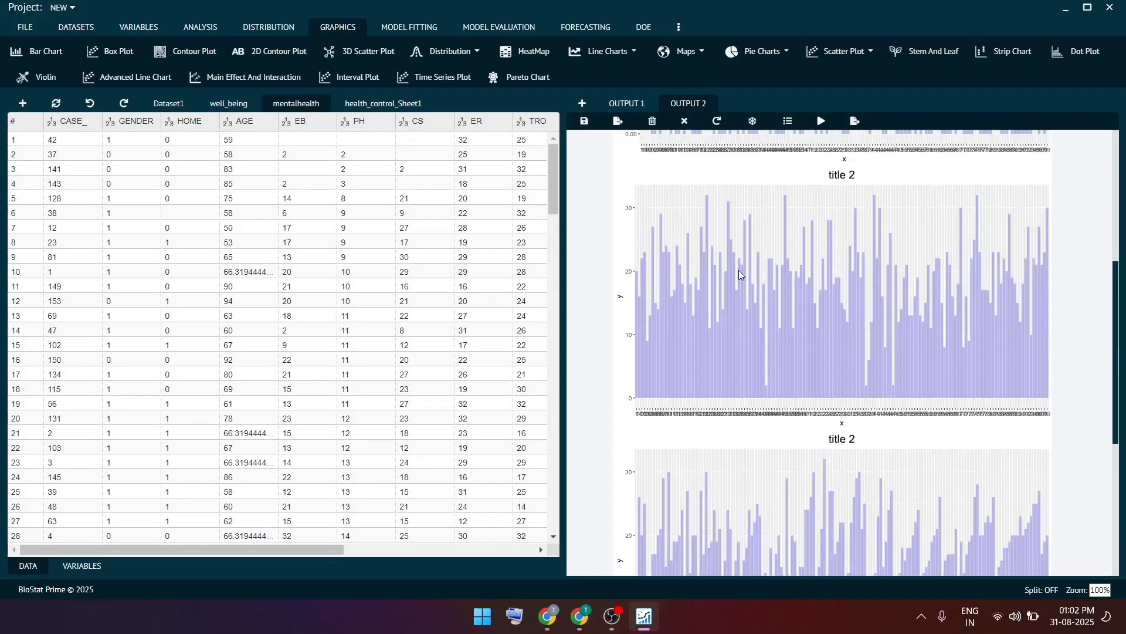
{"action": "scroll", "coordinate": [738, 270], "scroll_direction": "up", "scroll_amount": 4}
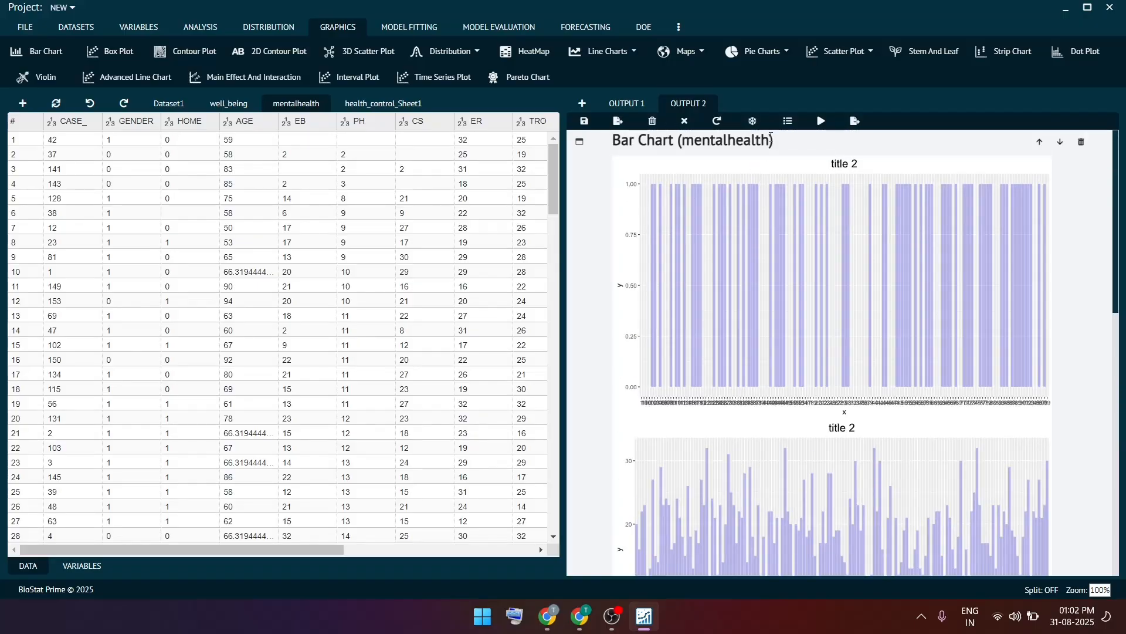
{"action": "left_click_drag", "start_coordinate": [769, 137], "coordinate": [683, 138]}
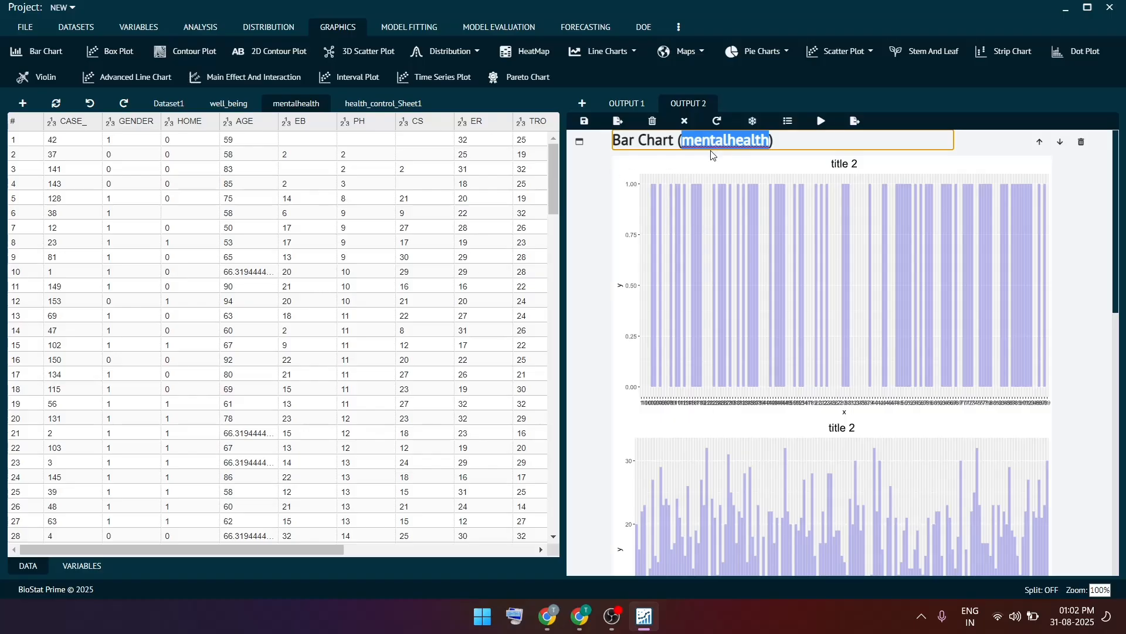
{"action": "left_click", "coordinate": [627, 104]}
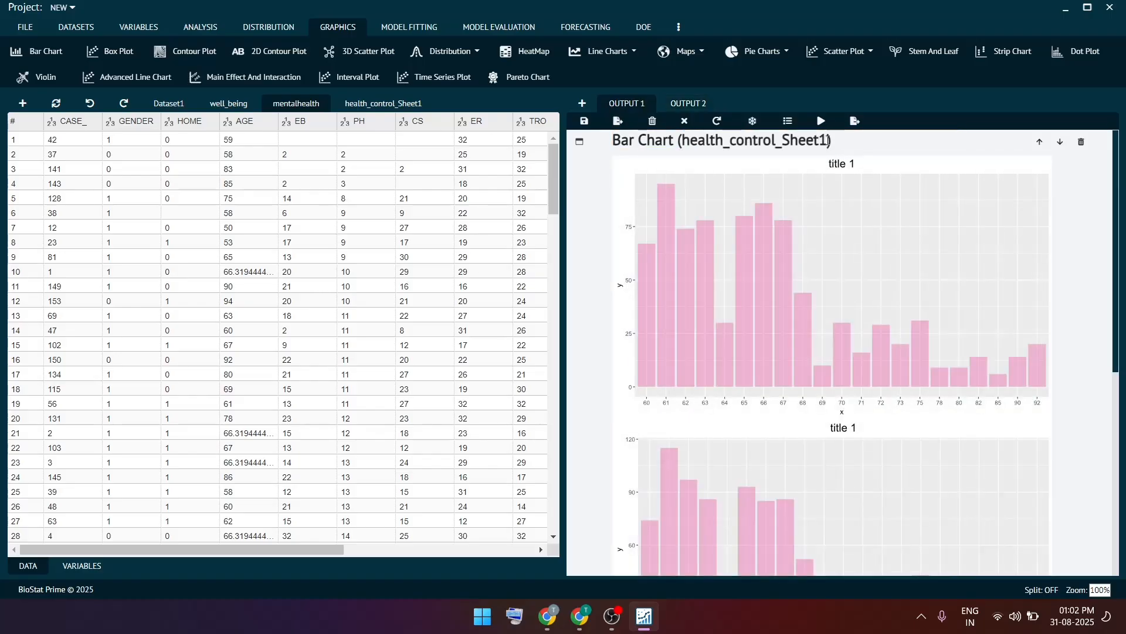
{"action": "left_click_drag", "start_coordinate": [828, 141], "coordinate": [681, 140]}
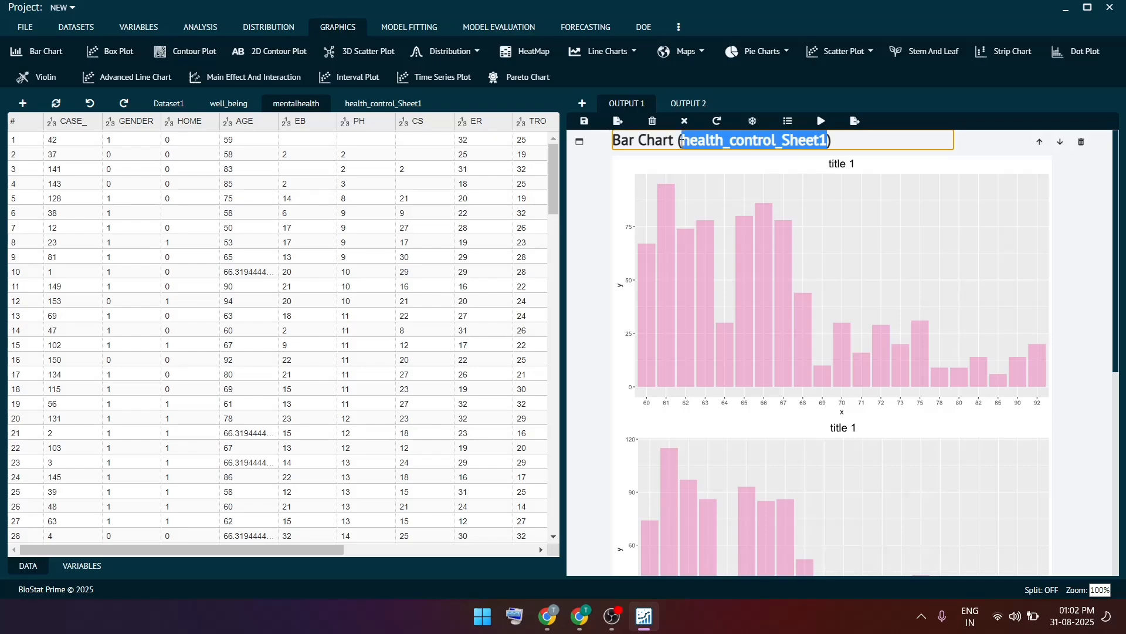
{"action": "left_click", "coordinate": [689, 104]}
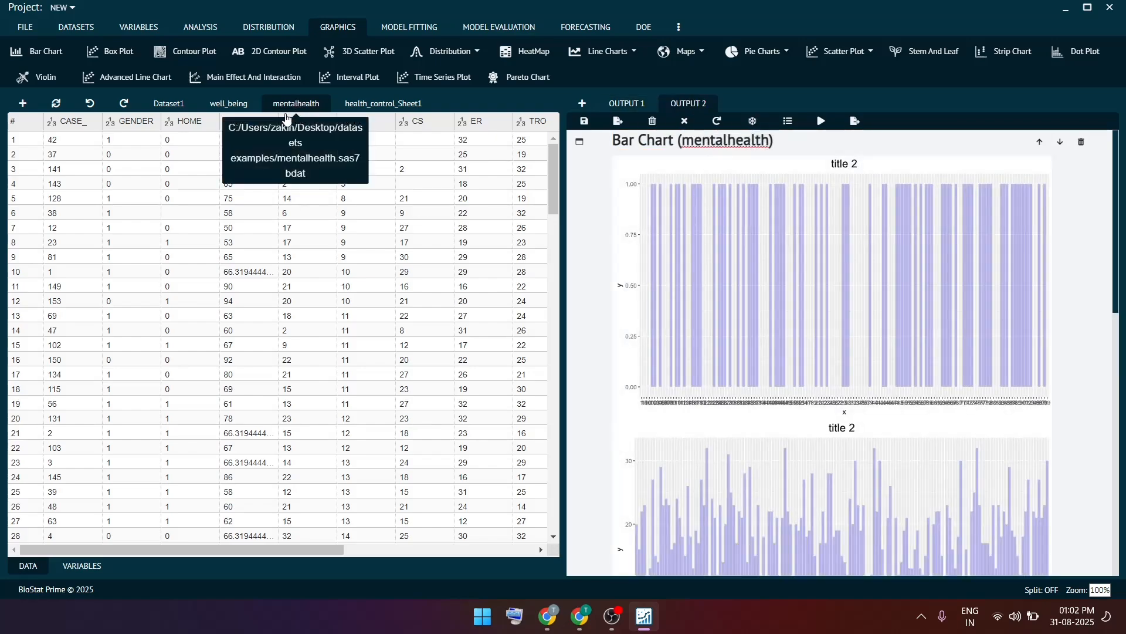
Start a bar chart on the well_being dataset in a new output tab, with Age as the X variable
{"action": "left_click", "coordinate": [235, 104]}
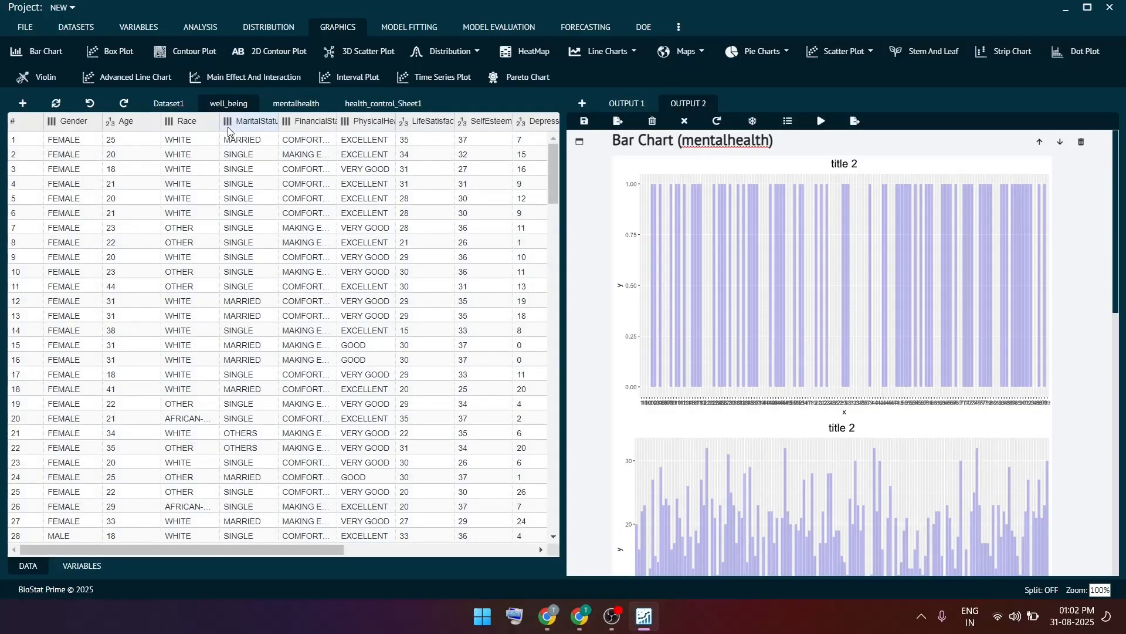
{"action": "left_click", "coordinate": [583, 103]}
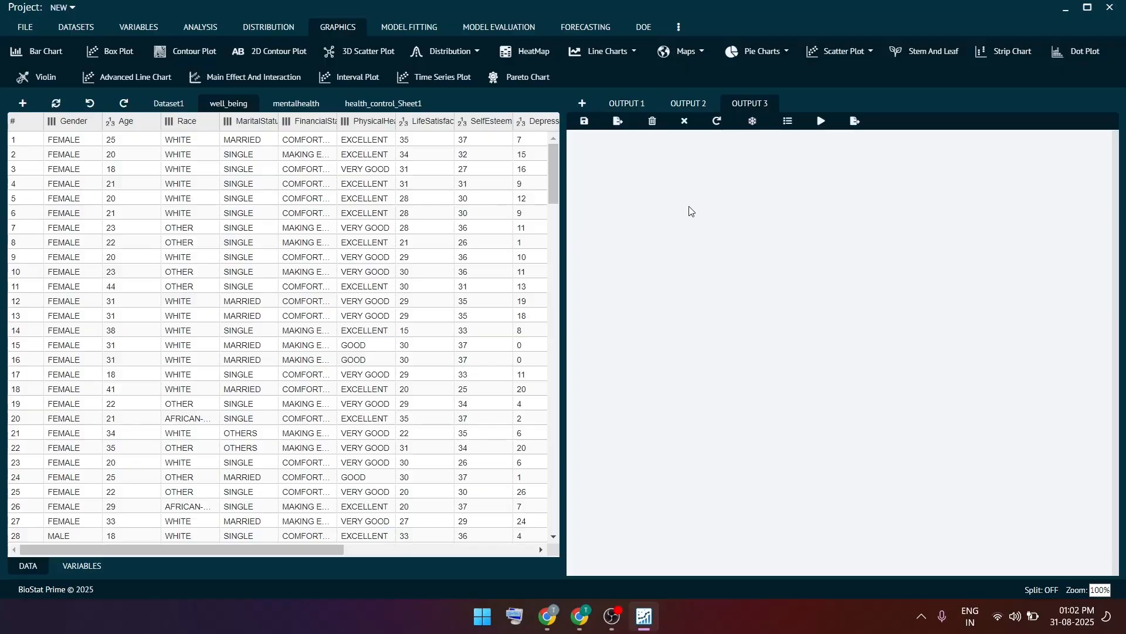
{"action": "left_click", "coordinate": [31, 52]}
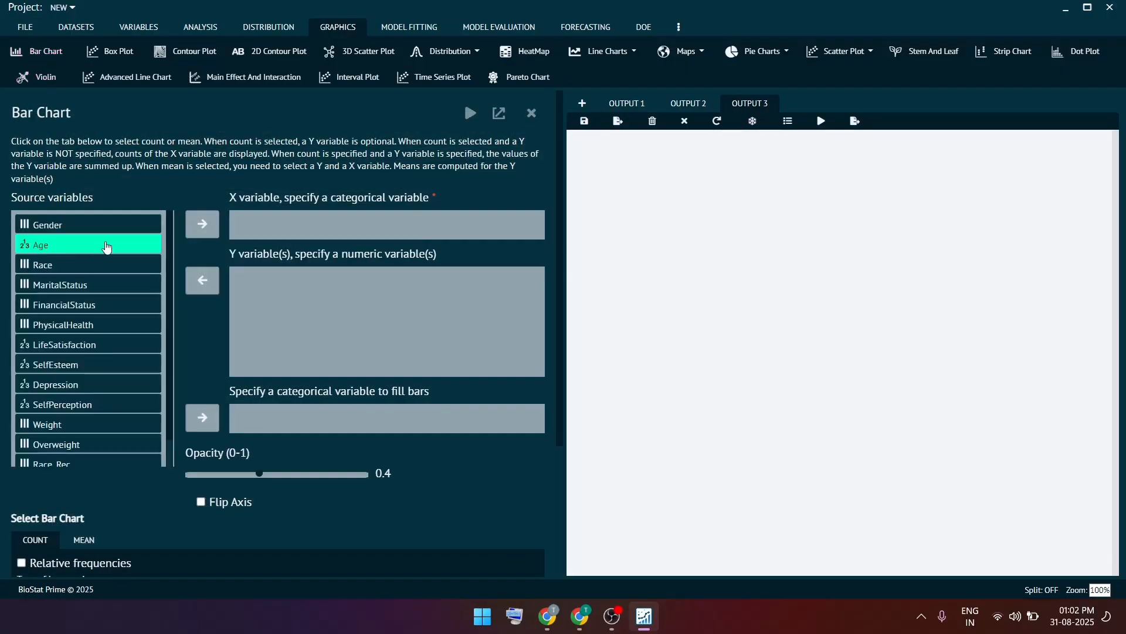
{"action": "left_click", "coordinate": [106, 246]}
{"action": "left_click", "coordinate": [202, 223]}
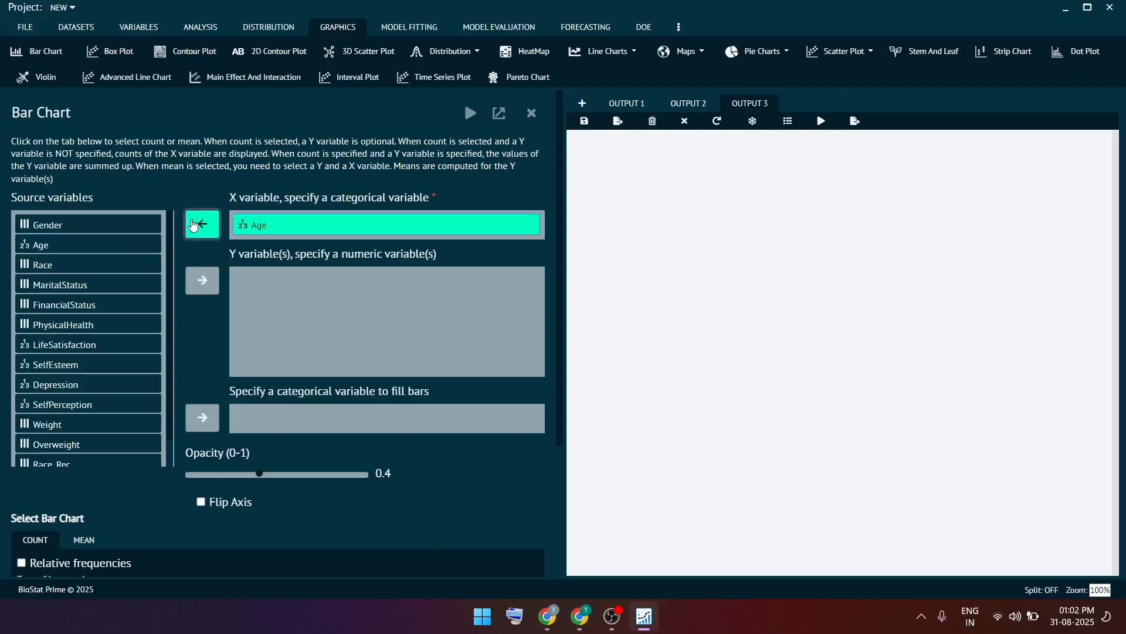
Add SelfEsteem, LifeSatisfaction and Depression as the Y variables of the well_being bar chart
{"action": "left_click", "coordinate": [126, 367]}
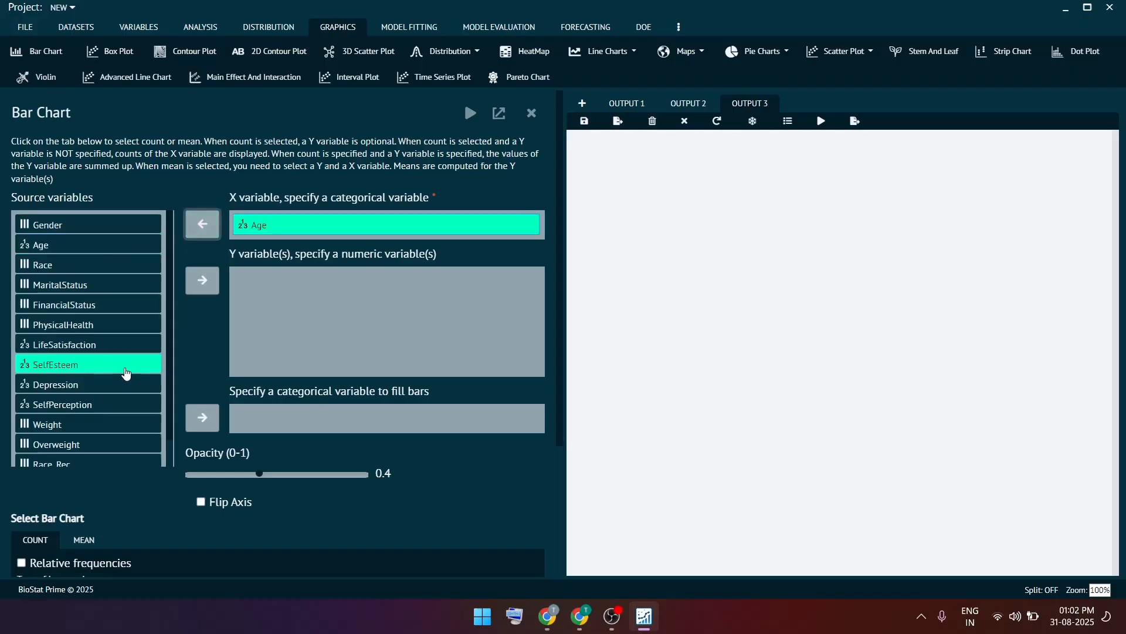
{"action": "left_click", "coordinate": [202, 281]}
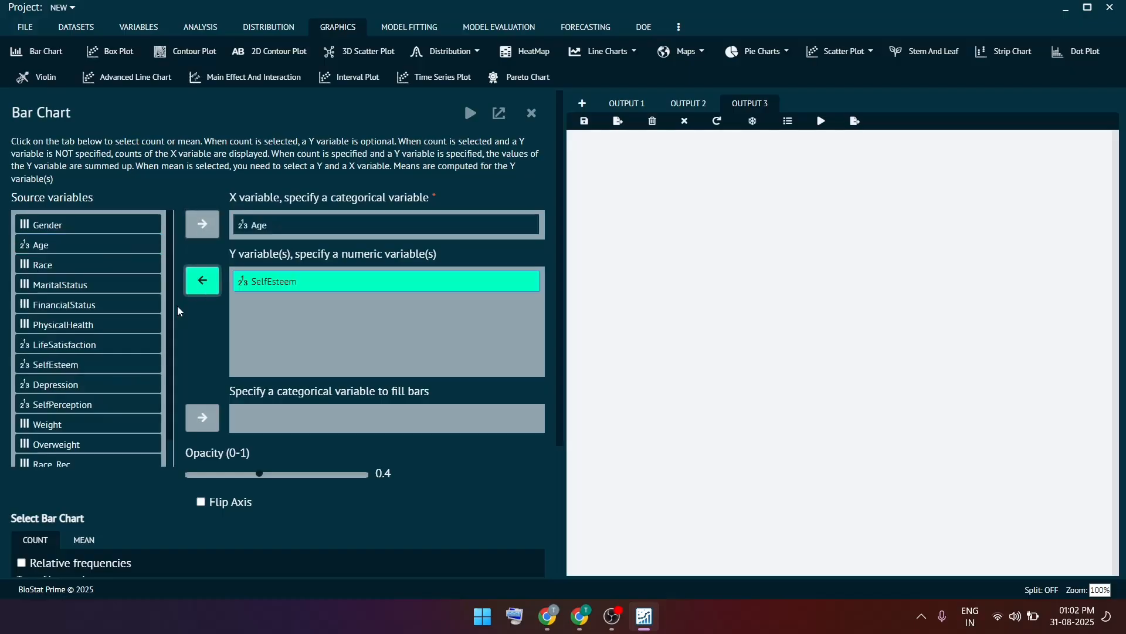
{"action": "left_click", "coordinate": [202, 279]}
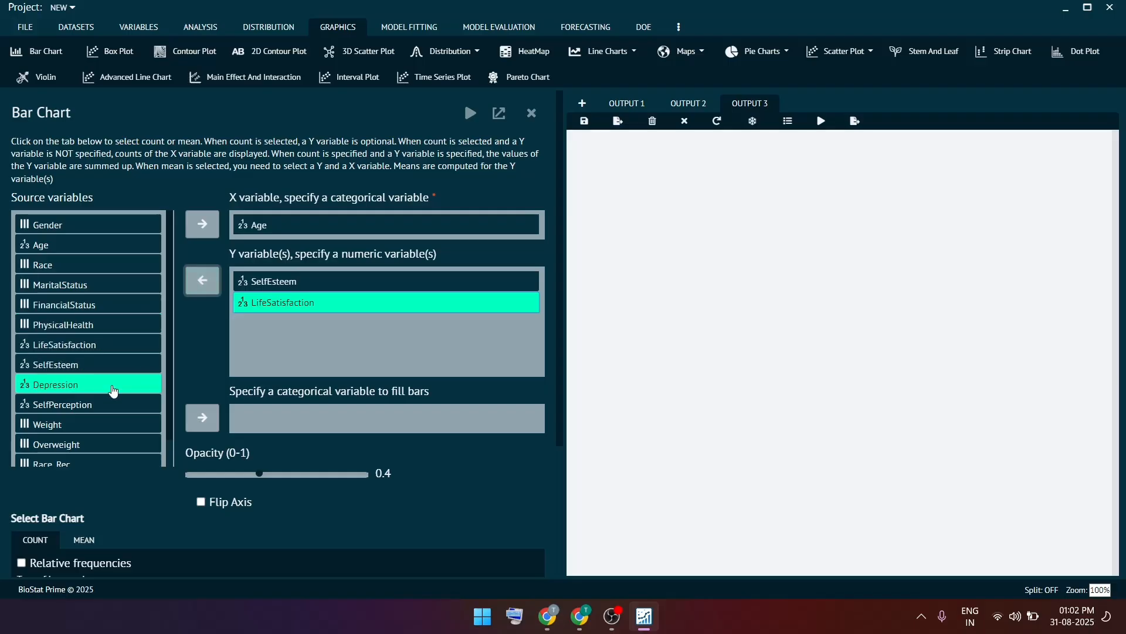
{"action": "left_click", "coordinate": [202, 279]}
Title the chart "title 3" and label its axes "x" and "y" in the bar chart options
{"action": "scroll", "coordinate": [230, 384], "scroll_direction": "down", "scroll_amount": 3}
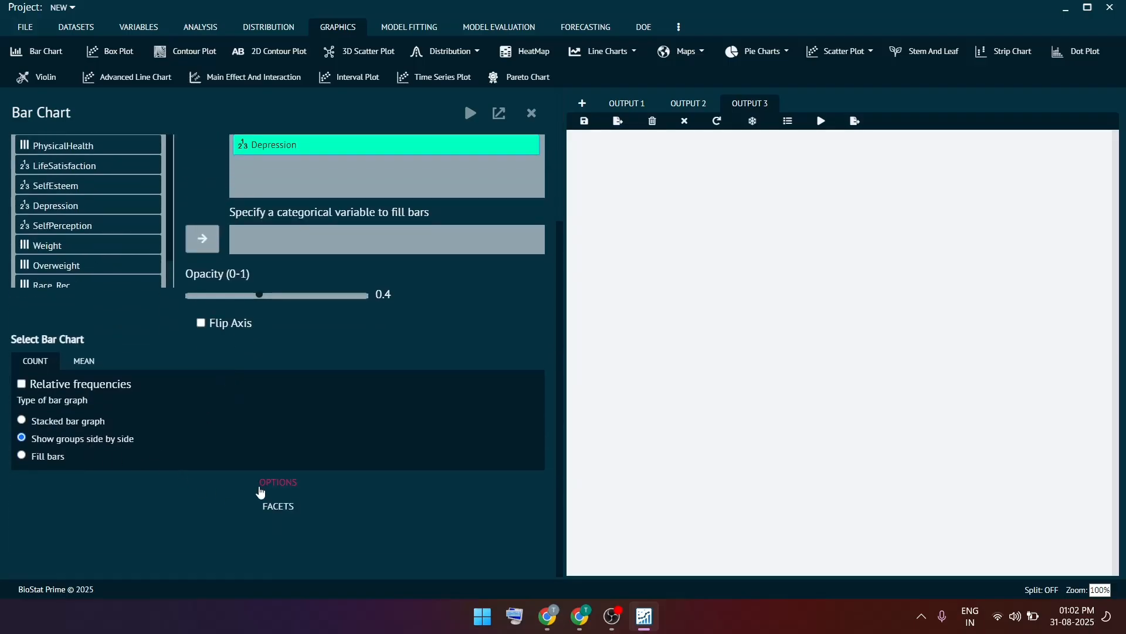
{"action": "left_click", "coordinate": [268, 487]}
{"action": "scroll", "coordinate": [269, 490], "scroll_direction": "down", "scroll_amount": 2}
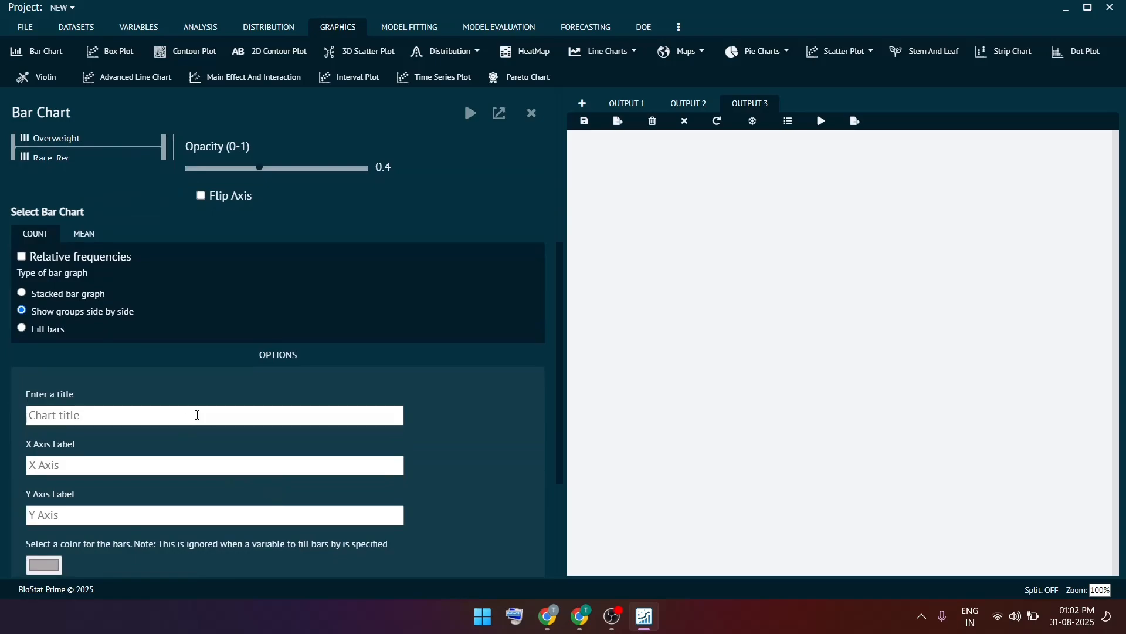
{"action": "left_click", "coordinate": [197, 415]}
{"action": "type", "text": "title 3"}
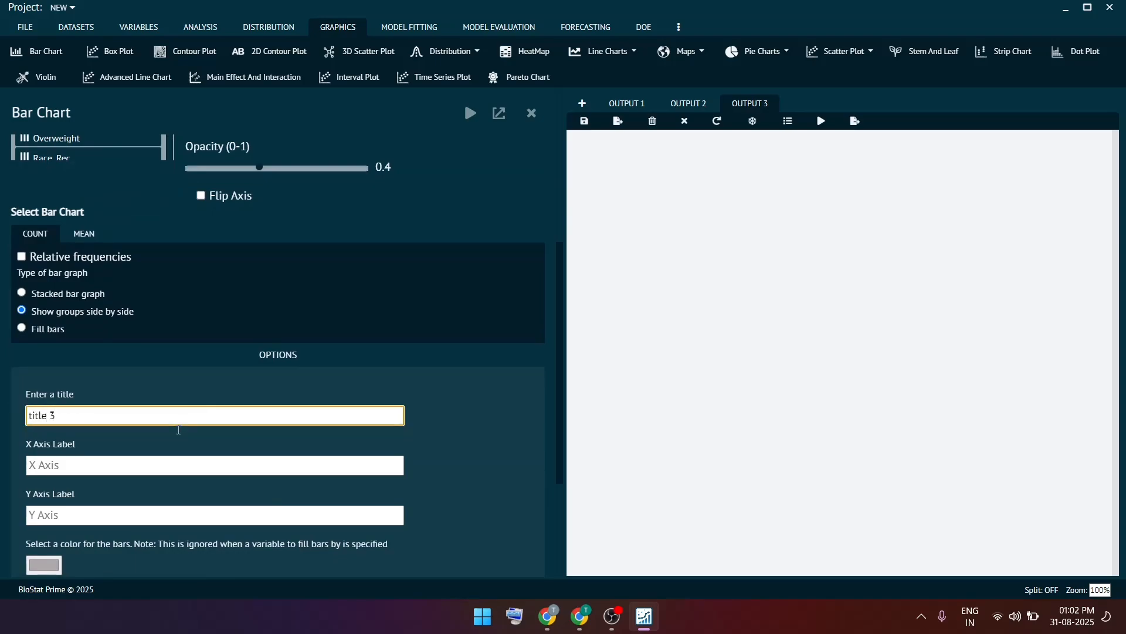
{"action": "left_click", "coordinate": [118, 463]}
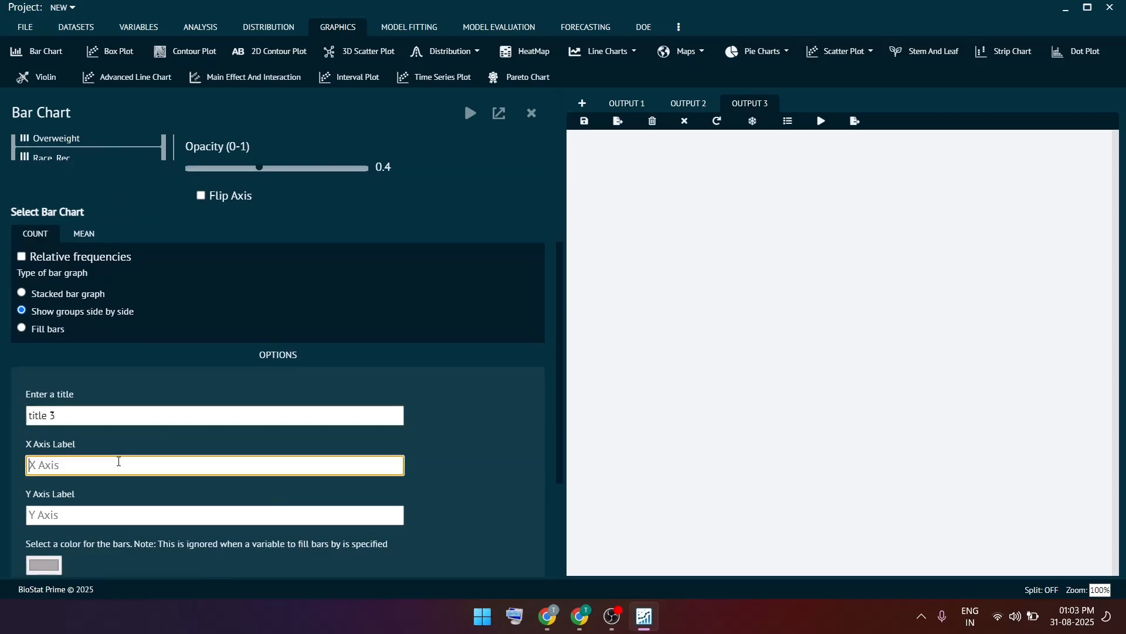
{"action": "type", "text": "x"}
{"action": "left_click", "coordinate": [82, 516]}
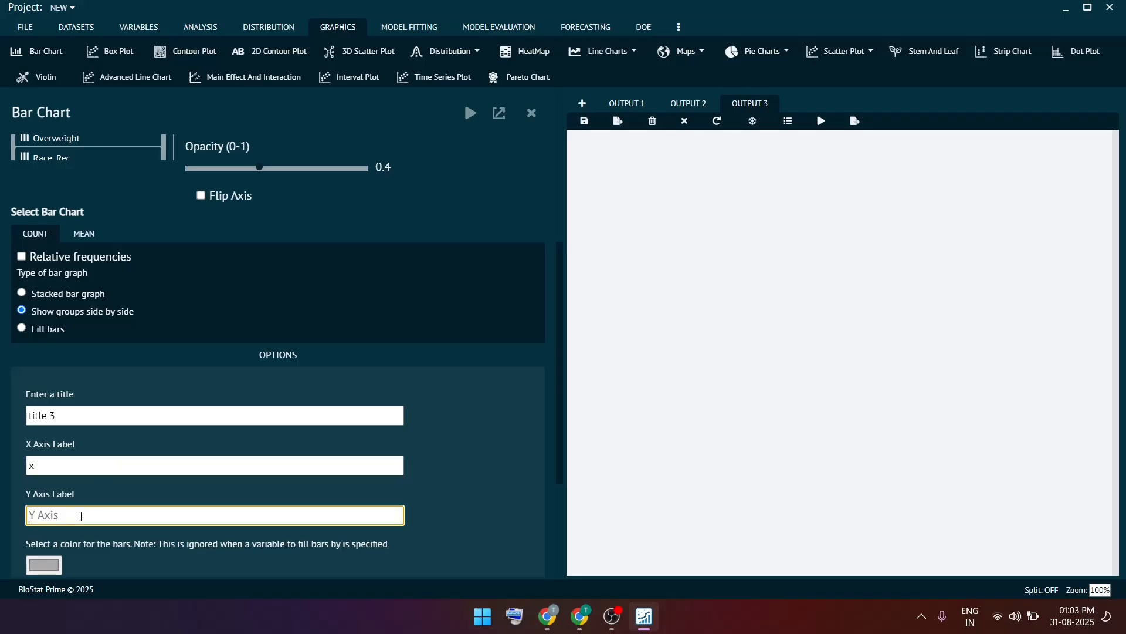
{"action": "type", "text": "y"}
Set the bar color to light green, RGB 107, 230, 115
{"action": "scroll", "coordinate": [81, 516], "scroll_direction": "down", "scroll_amount": 1}
{"action": "scroll", "coordinate": [81, 517], "scroll_direction": "down", "scroll_amount": 1}
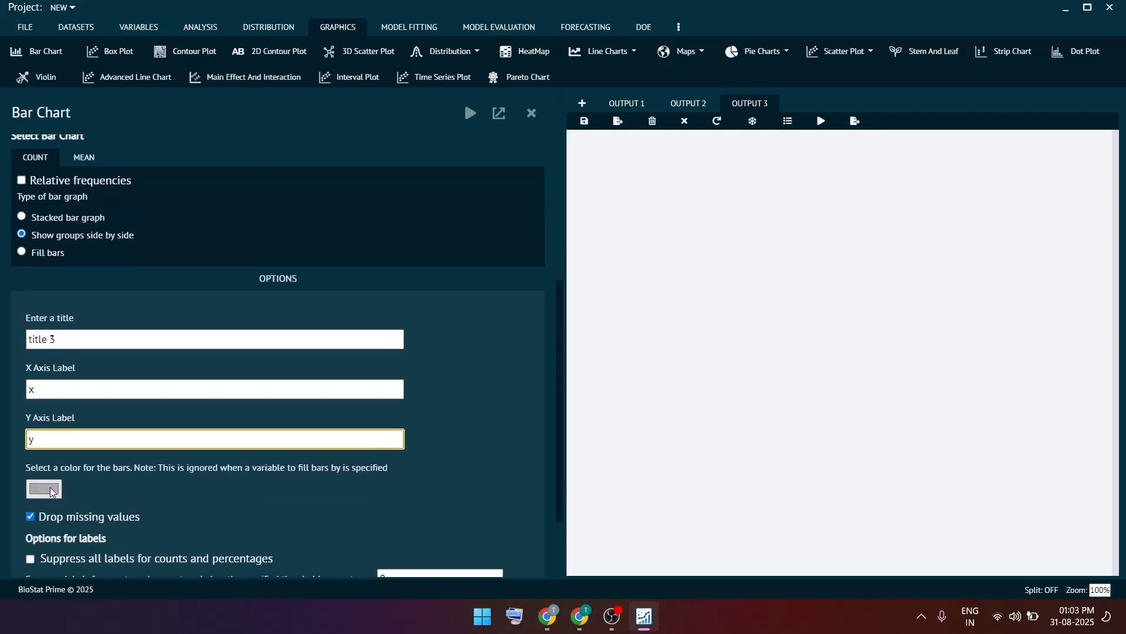
{"action": "left_click", "coordinate": [44, 489]}
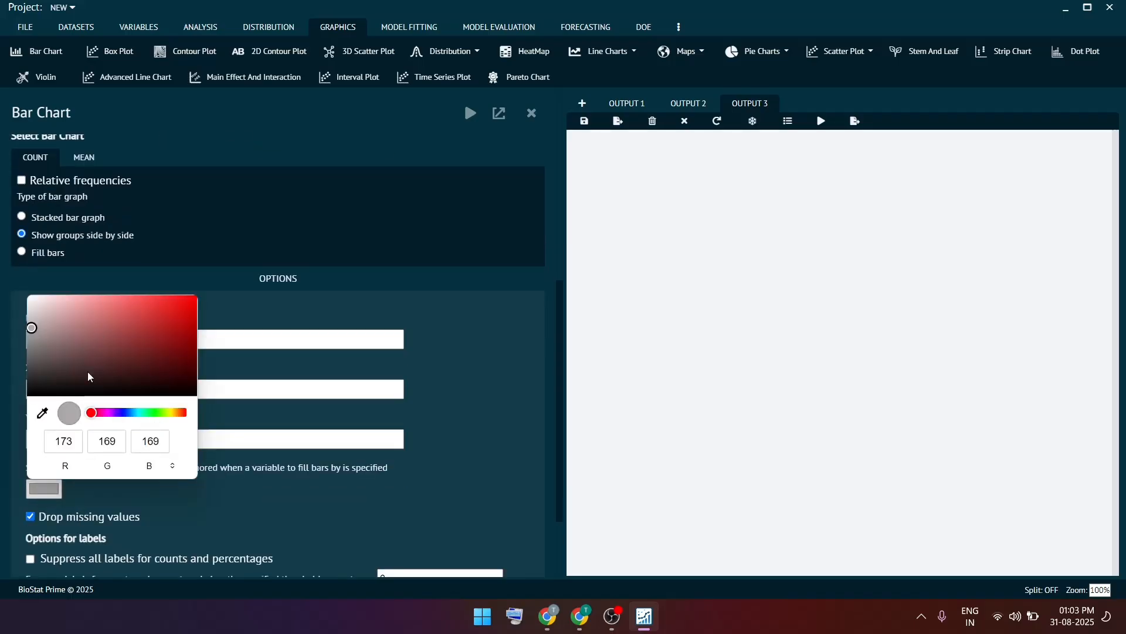
{"action": "left_click_drag", "start_coordinate": [92, 415], "coordinate": [153, 414]}
{"action": "left_click", "coordinate": [122, 310]}
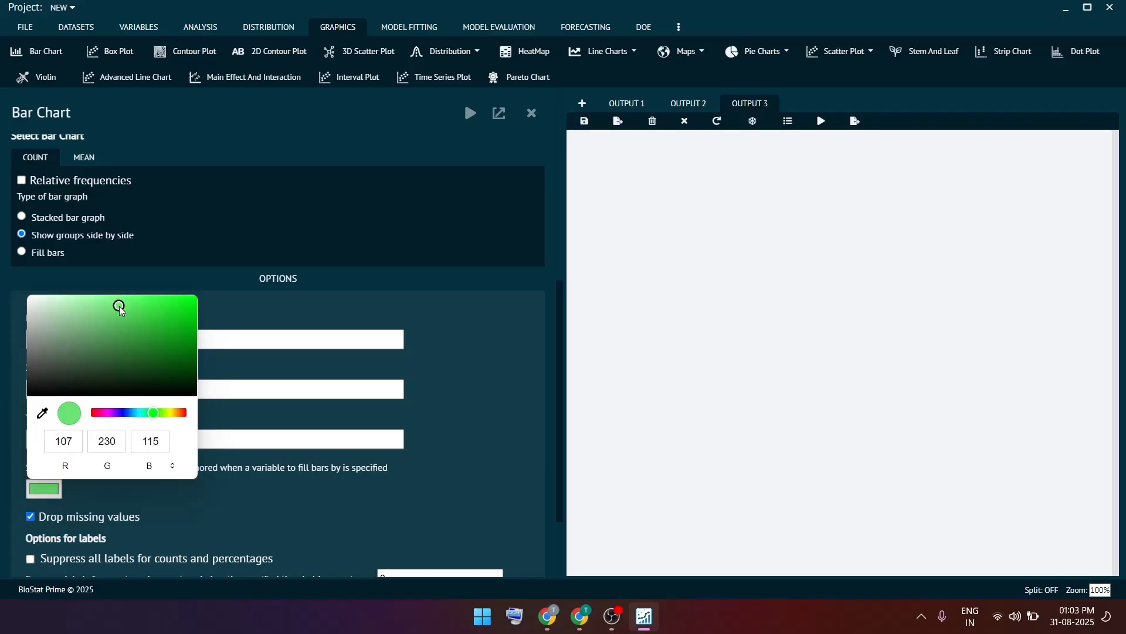
{"action": "left_click", "coordinate": [286, 514]}
Suppress all count and percentage labels and generate the well_being bar charts
{"action": "scroll", "coordinate": [287, 517], "scroll_direction": "down", "scroll_amount": 2}
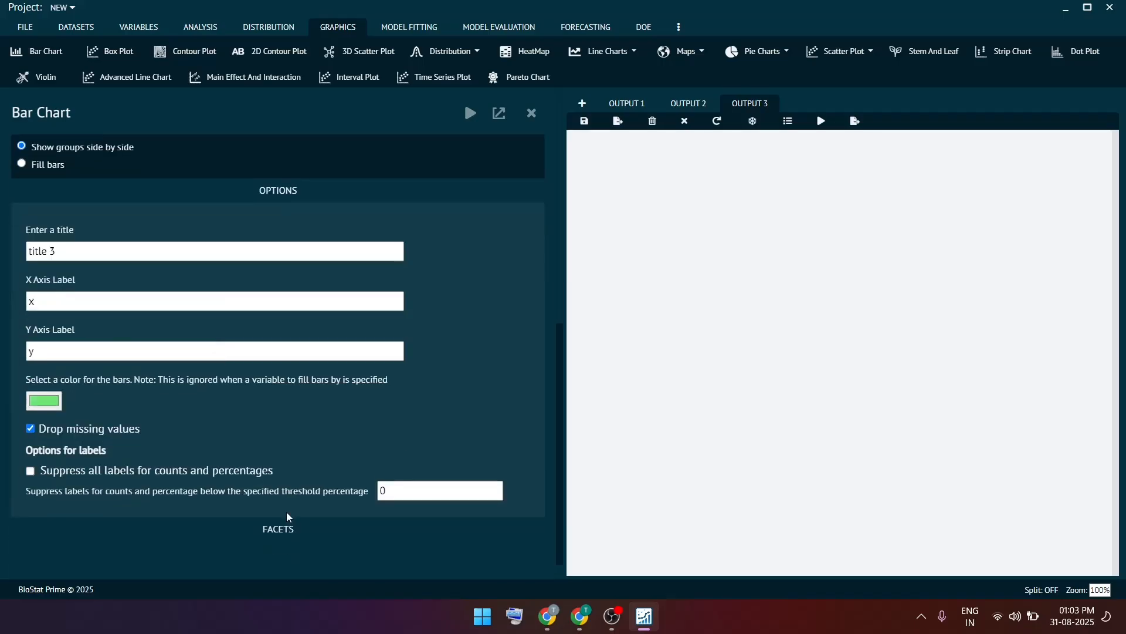
{"action": "left_click", "coordinate": [30, 471]}
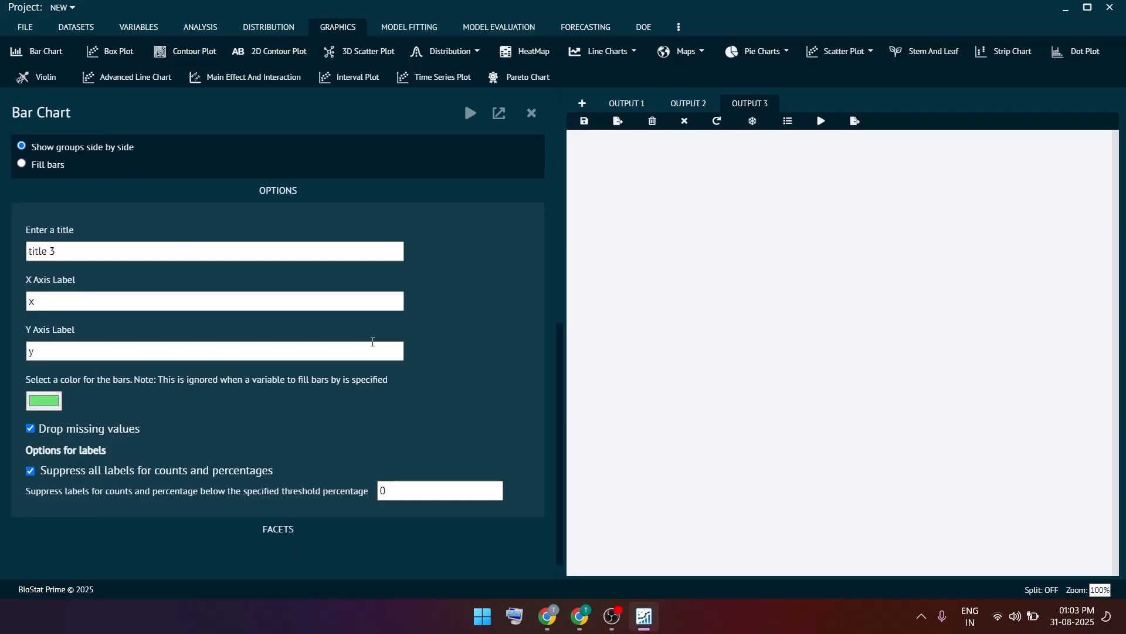
{"action": "scroll", "coordinate": [372, 345], "scroll_direction": "up", "scroll_amount": 10}
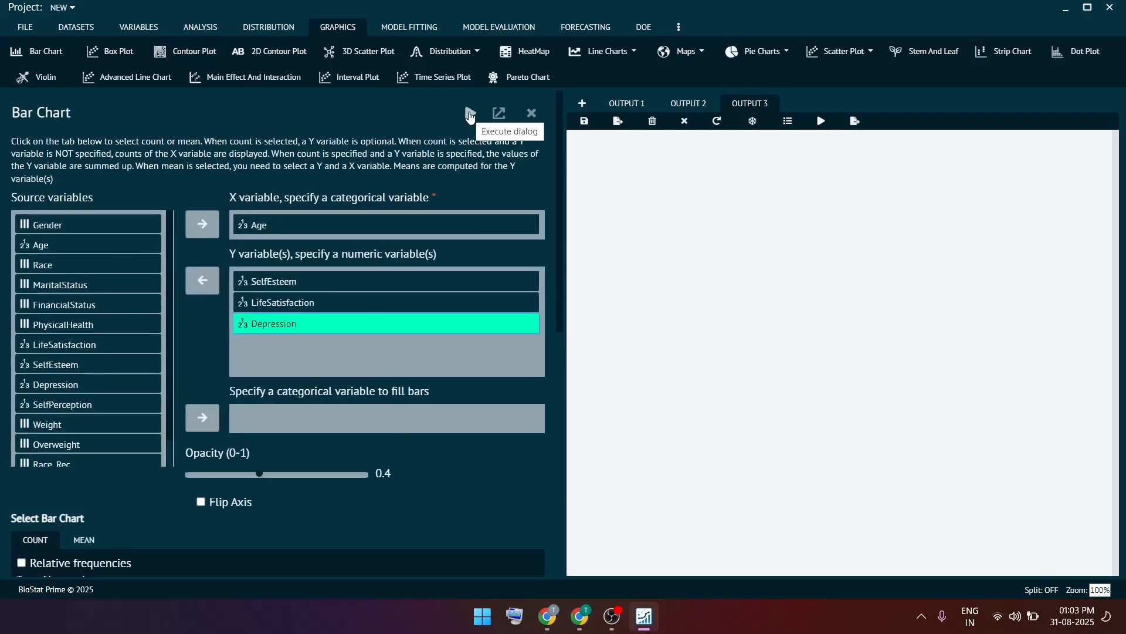
{"action": "left_click", "coordinate": [471, 114]}
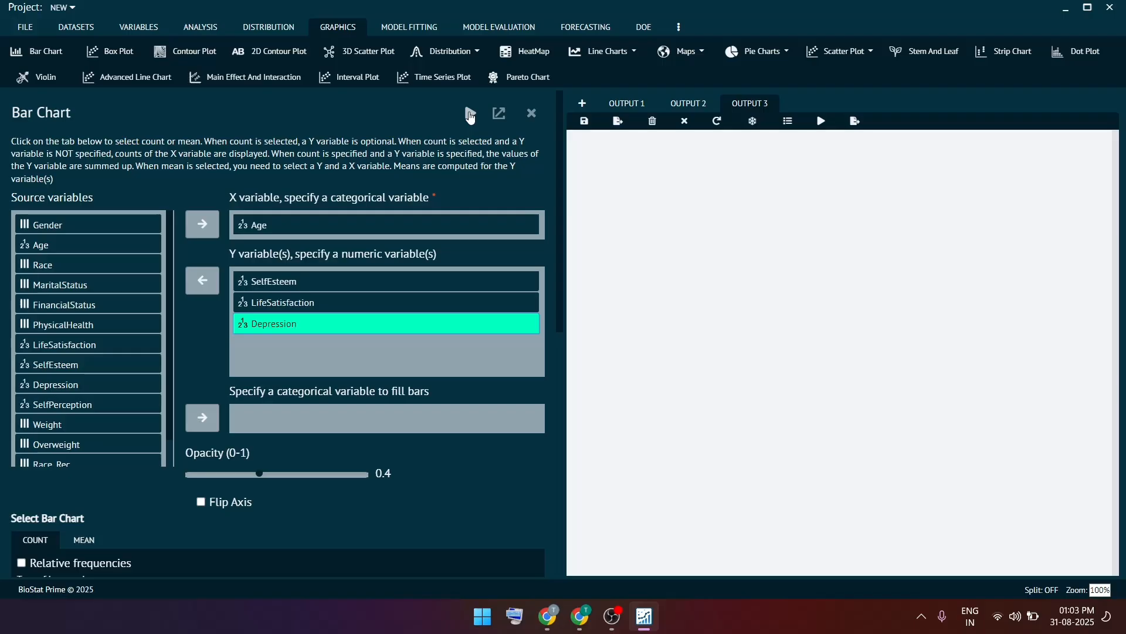
Review the well_being bar charts and compare the dataset names in the chart headings across Outputs 1, 2 and 3
{"action": "scroll", "coordinate": [751, 227], "scroll_direction": "down", "scroll_amount": 3}
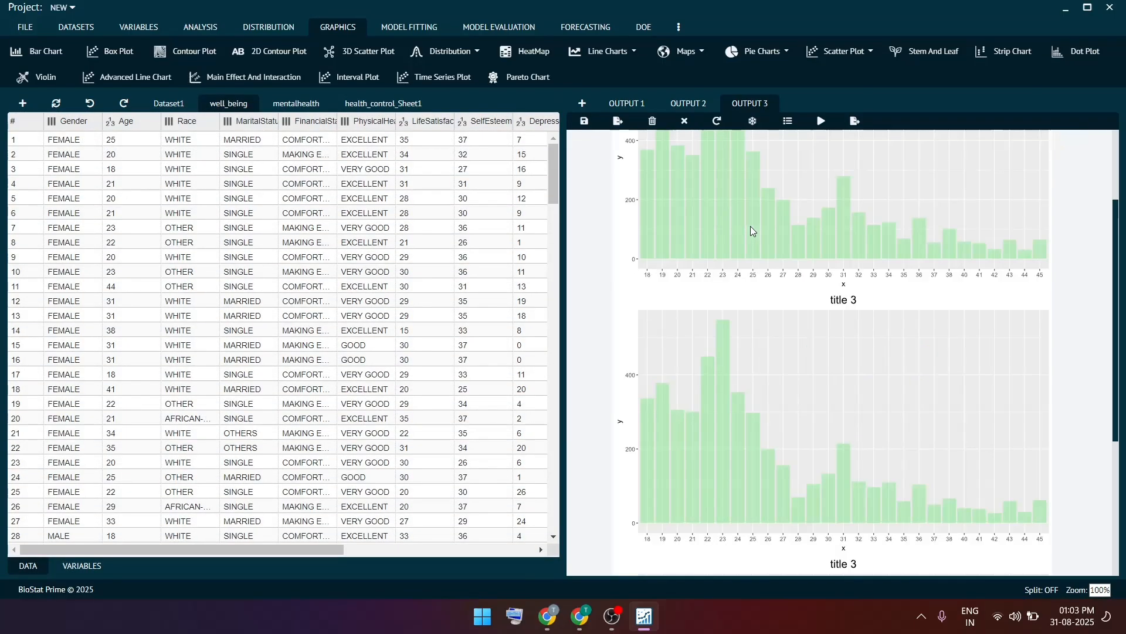
{"action": "scroll", "coordinate": [751, 226], "scroll_direction": "up", "scroll_amount": 2}
{"action": "scroll", "coordinate": [751, 227], "scroll_direction": "up", "scroll_amount": 2}
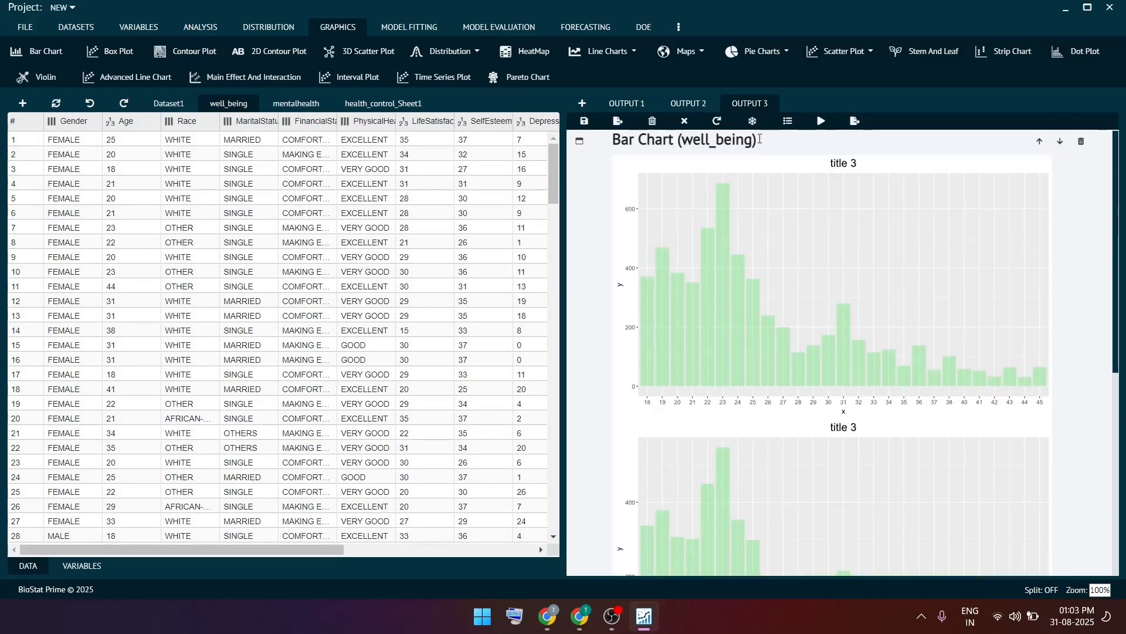
{"action": "left_click_drag", "start_coordinate": [755, 141], "coordinate": [682, 141]}
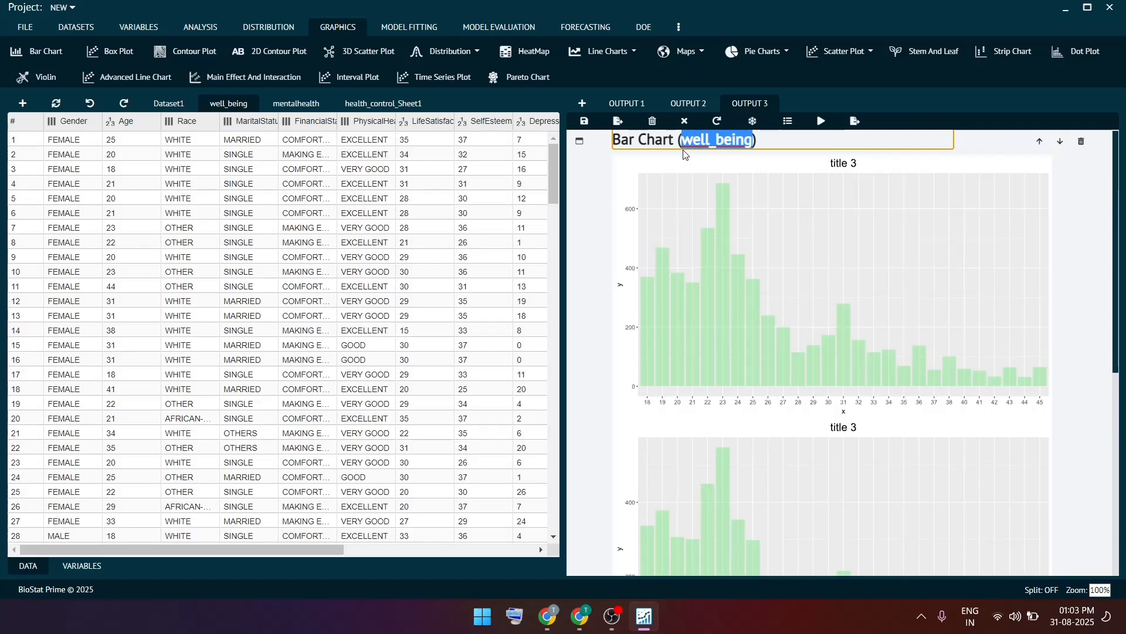
{"action": "left_click", "coordinate": [691, 112]}
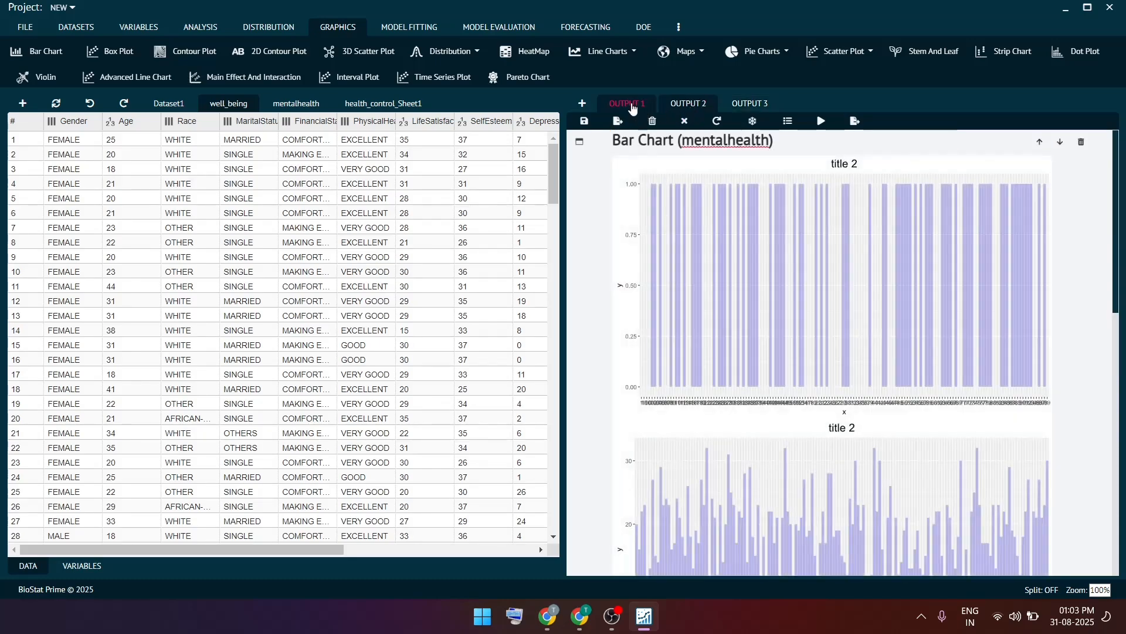
{"action": "left_click", "coordinate": [633, 105]}
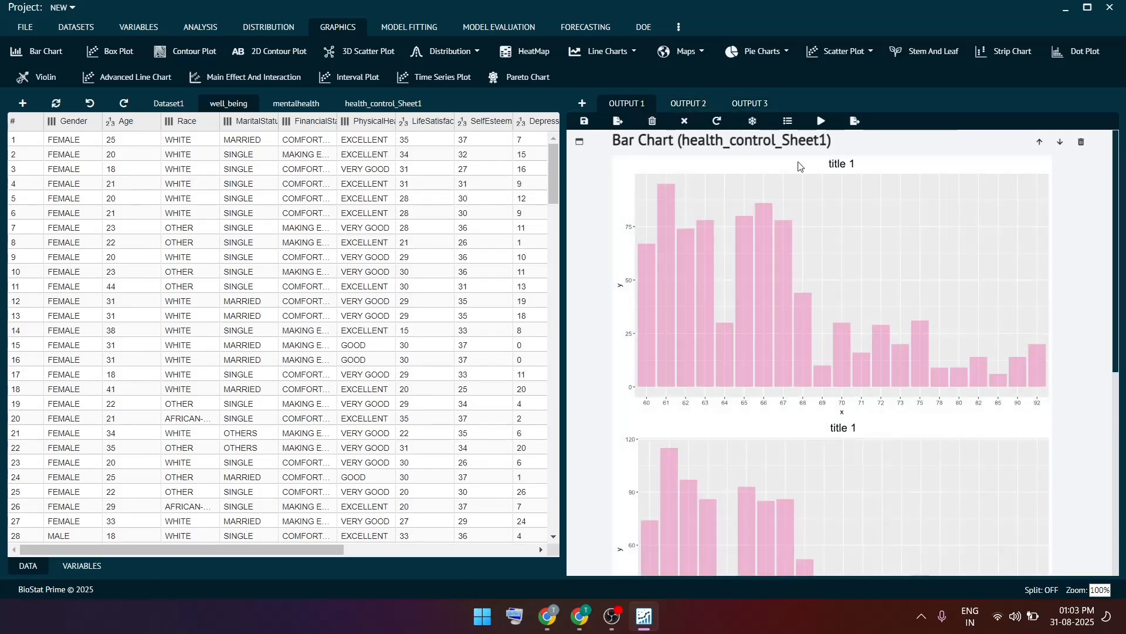
{"action": "left_click", "coordinate": [689, 106]}
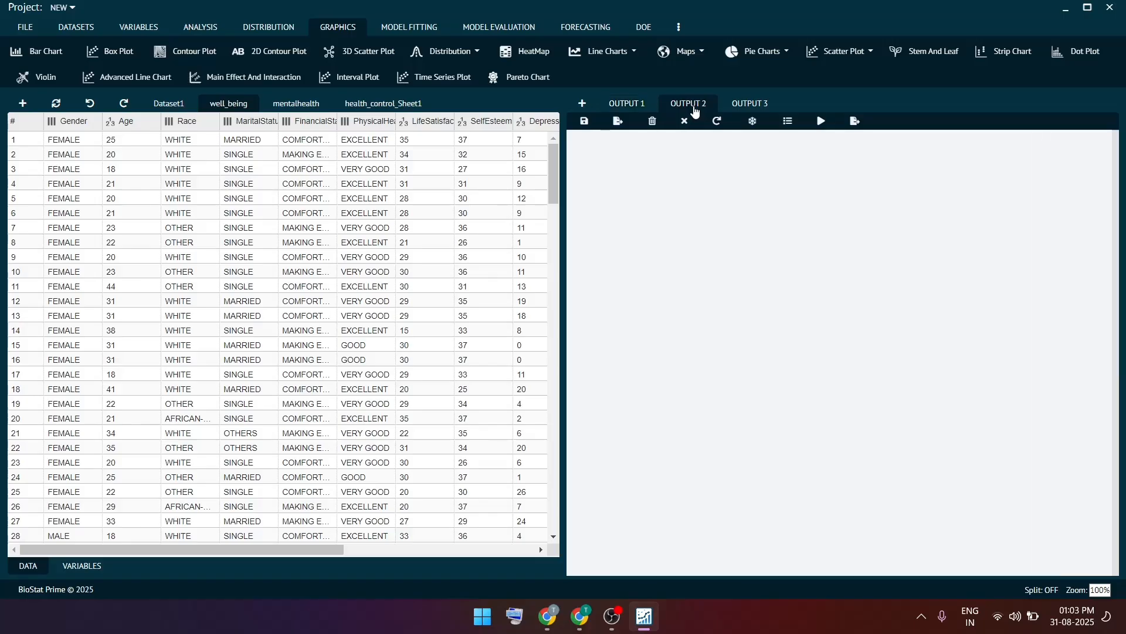
{"action": "left_click", "coordinate": [738, 106]}
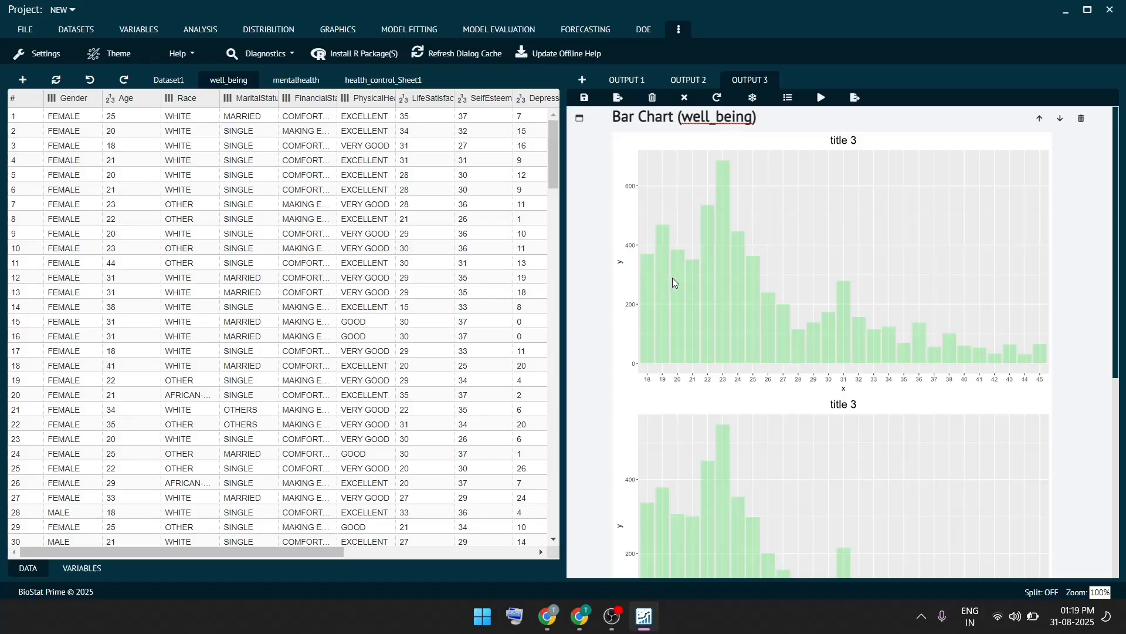
Examine the first well_being chart's copy and download options, and the settings for exporting the output to HTML, DOCX or PDF
{"action": "right_click", "coordinate": [719, 281]}
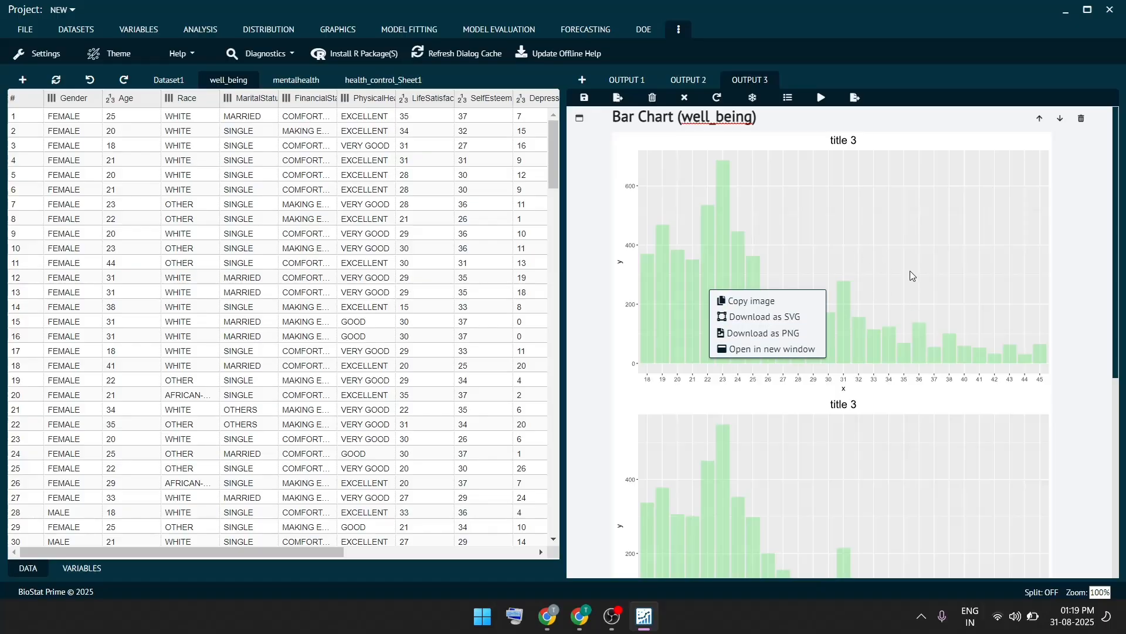
{"action": "left_click", "coordinate": [945, 277]}
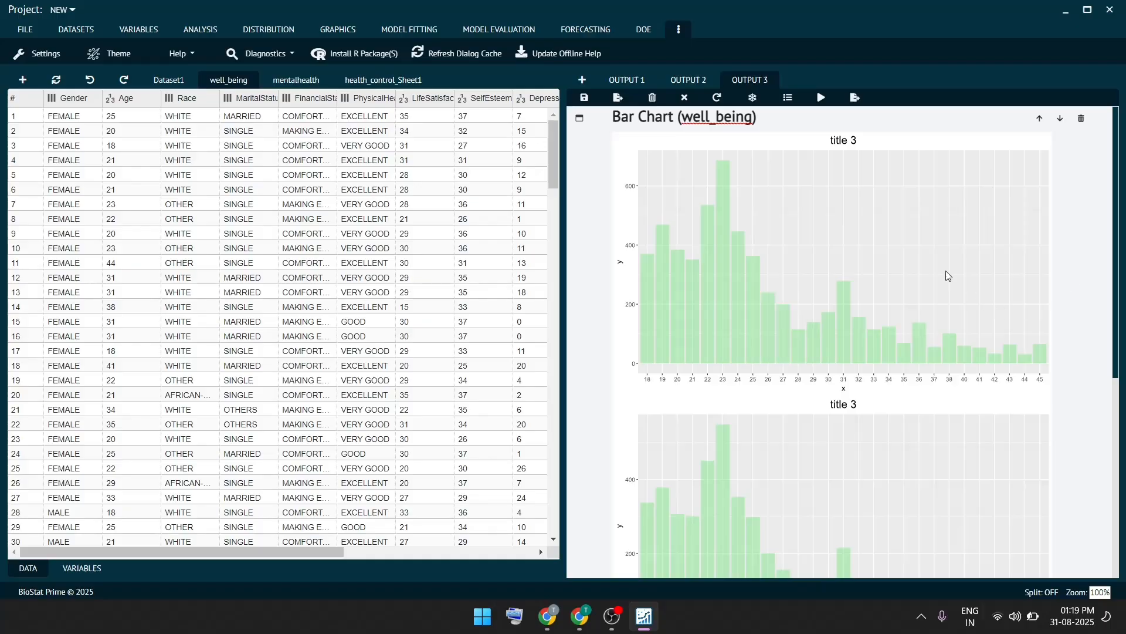
{"action": "scroll", "coordinate": [945, 256], "scroll_direction": "down", "scroll_amount": 5}
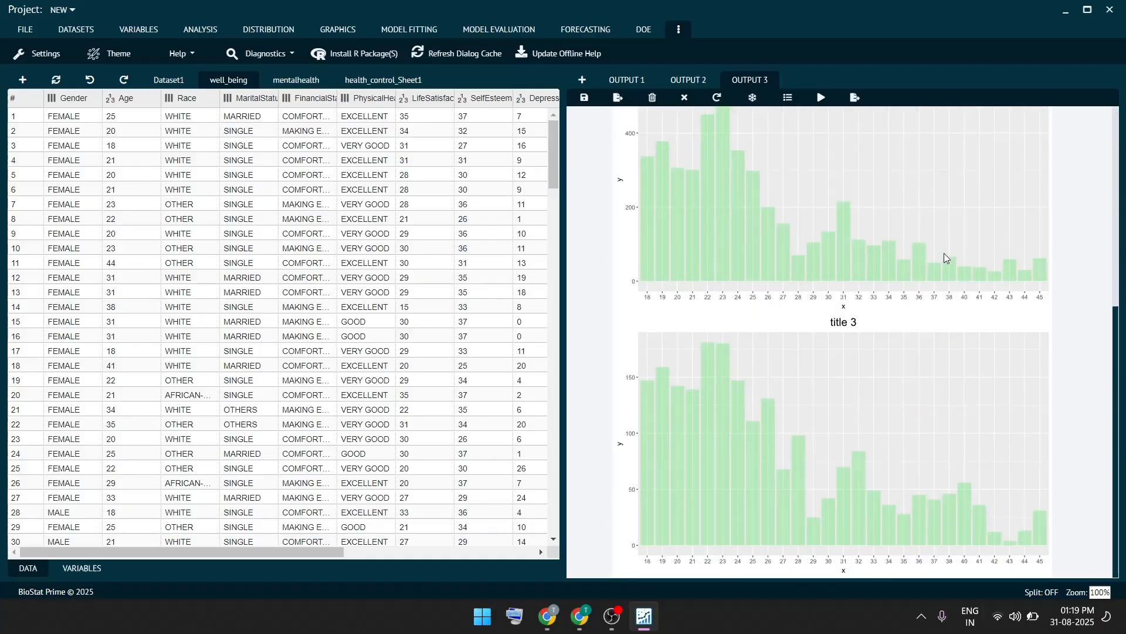
{"action": "scroll", "coordinate": [945, 252], "scroll_direction": "up", "scroll_amount": 3}
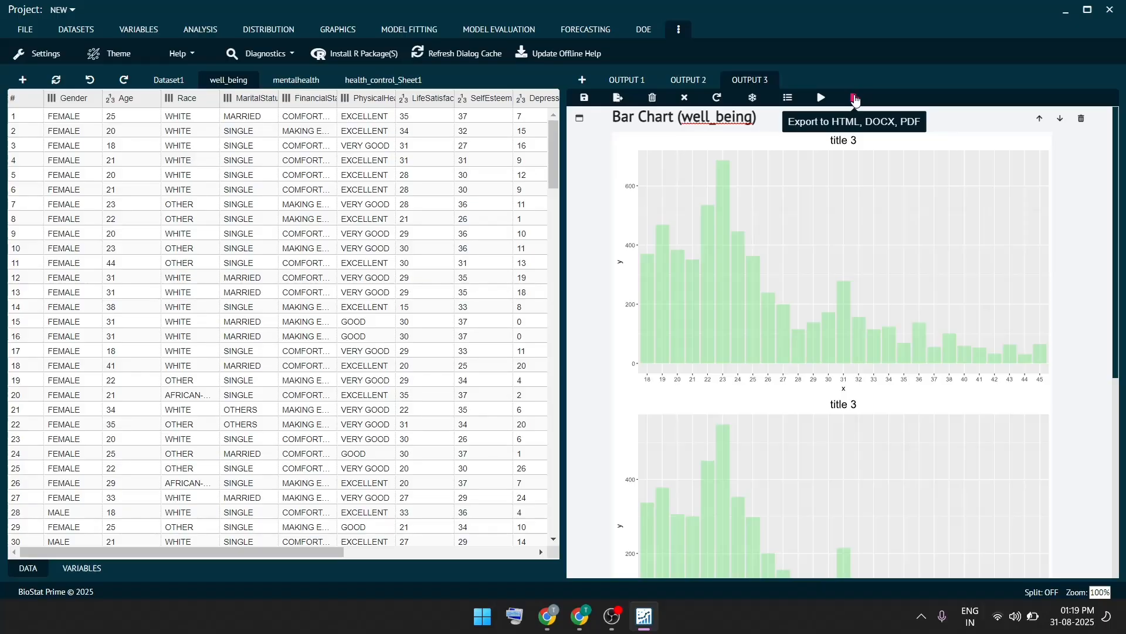
{"action": "left_click", "coordinate": [855, 100]}
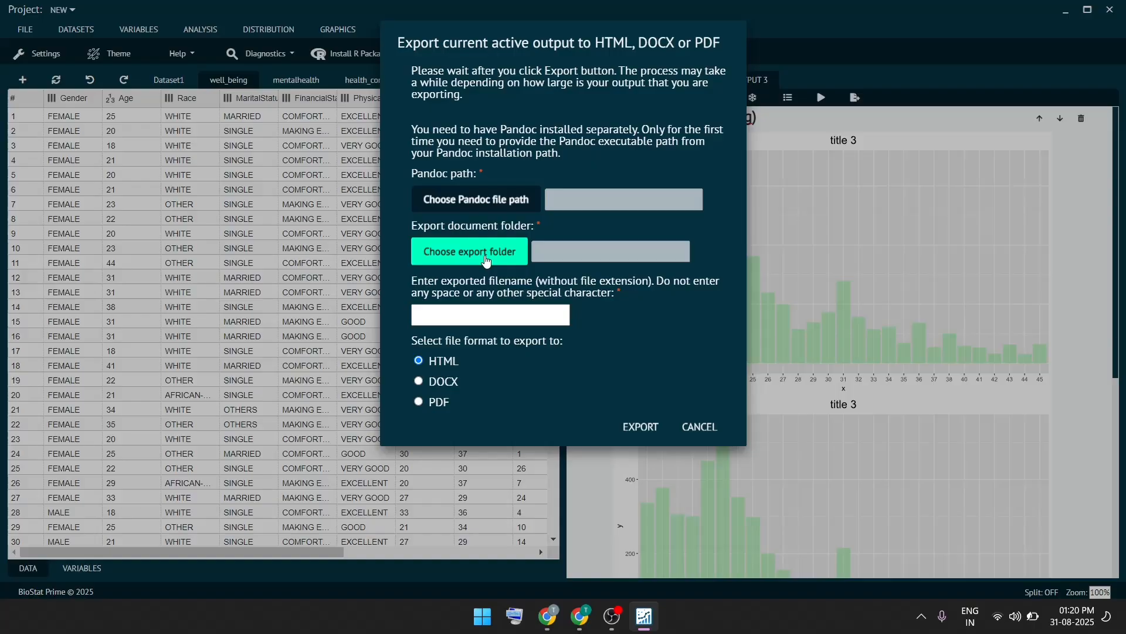
{"action": "left_click", "coordinate": [507, 316]}
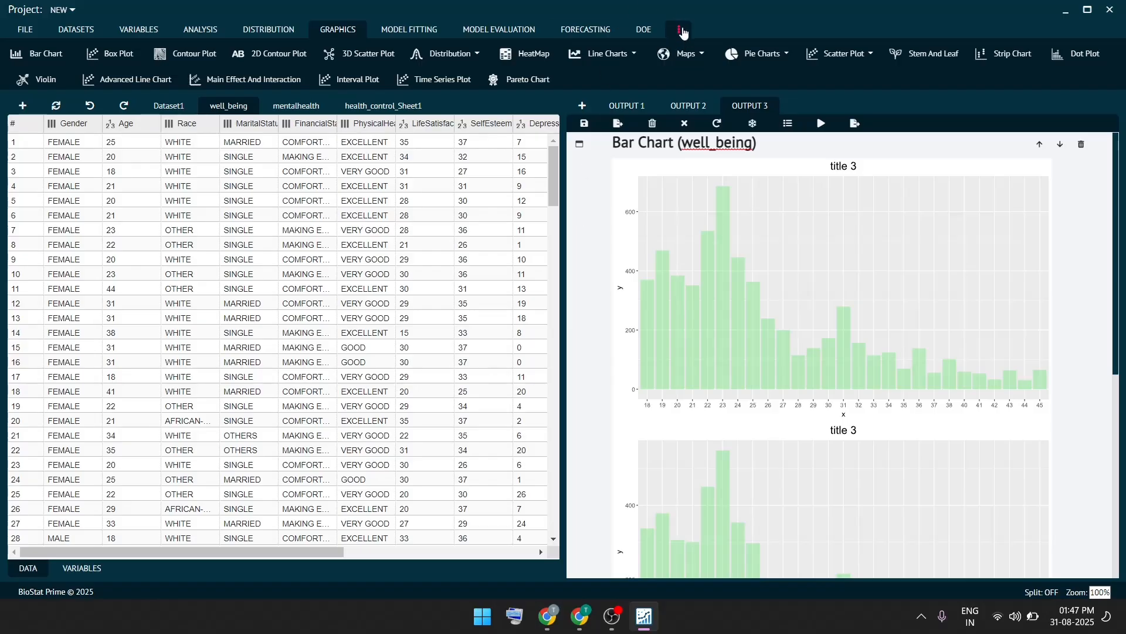
Enable Show LaTeX in the output under the output table settings and close the application settings
{"action": "left_click", "coordinate": [680, 29]}
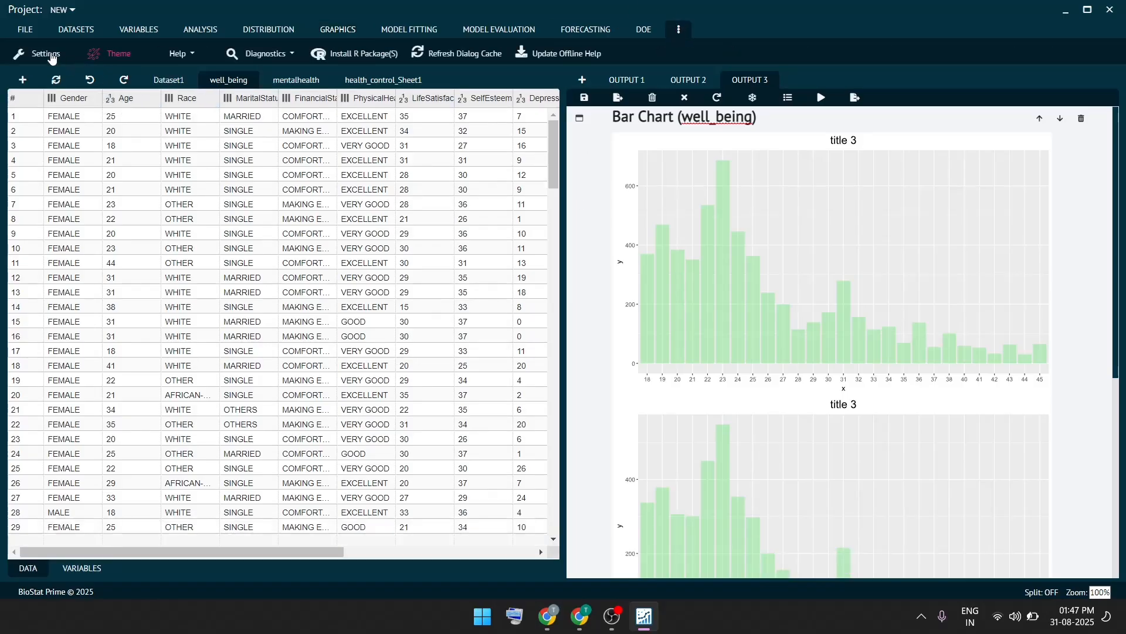
{"action": "left_click", "coordinate": [47, 54]}
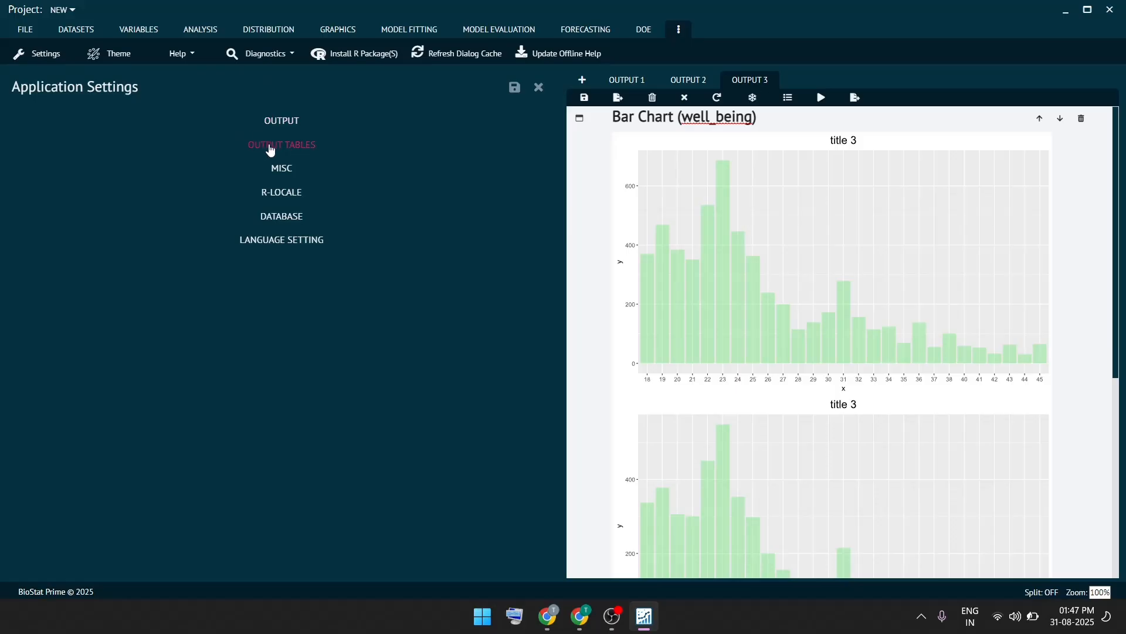
{"action": "left_click", "coordinate": [274, 149]}
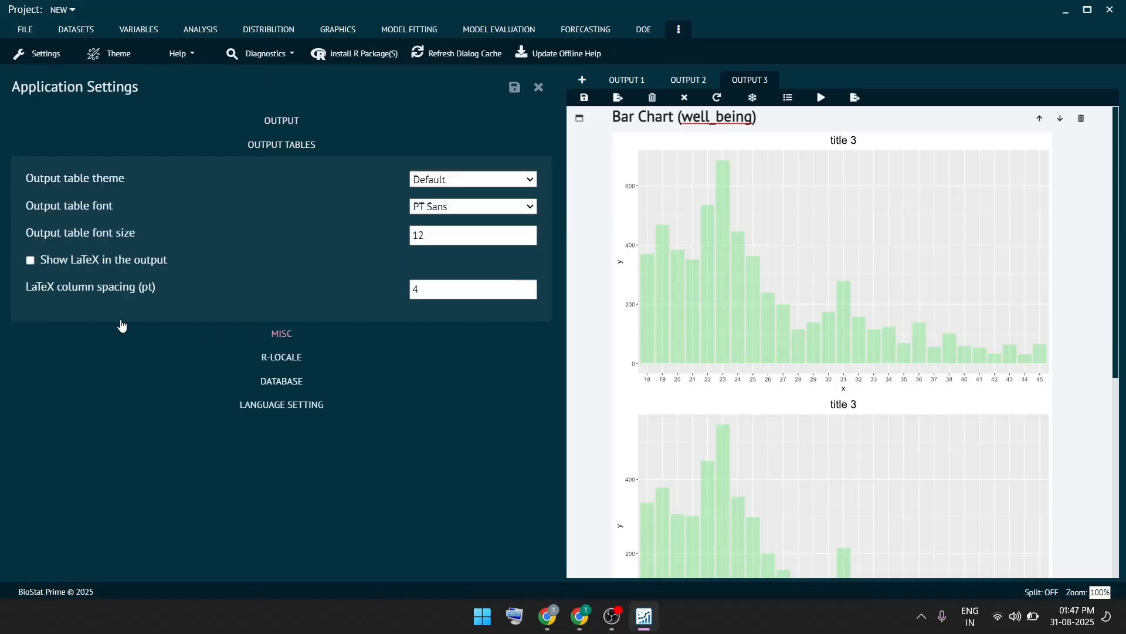
{"action": "left_click", "coordinate": [32, 261]}
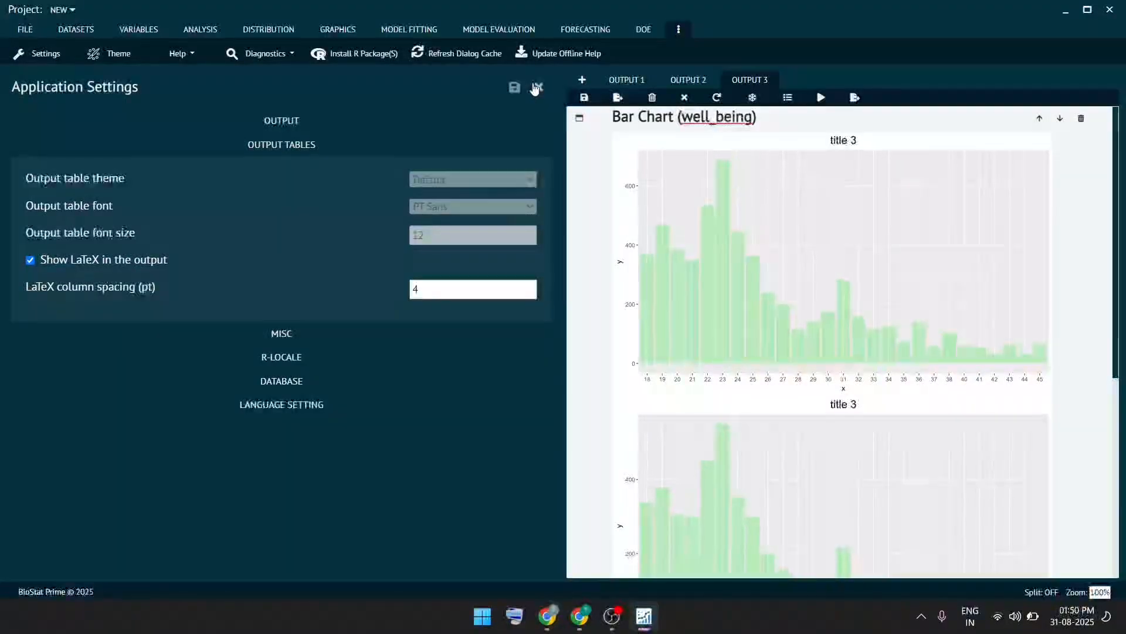
{"action": "left_click", "coordinate": [537, 87]}
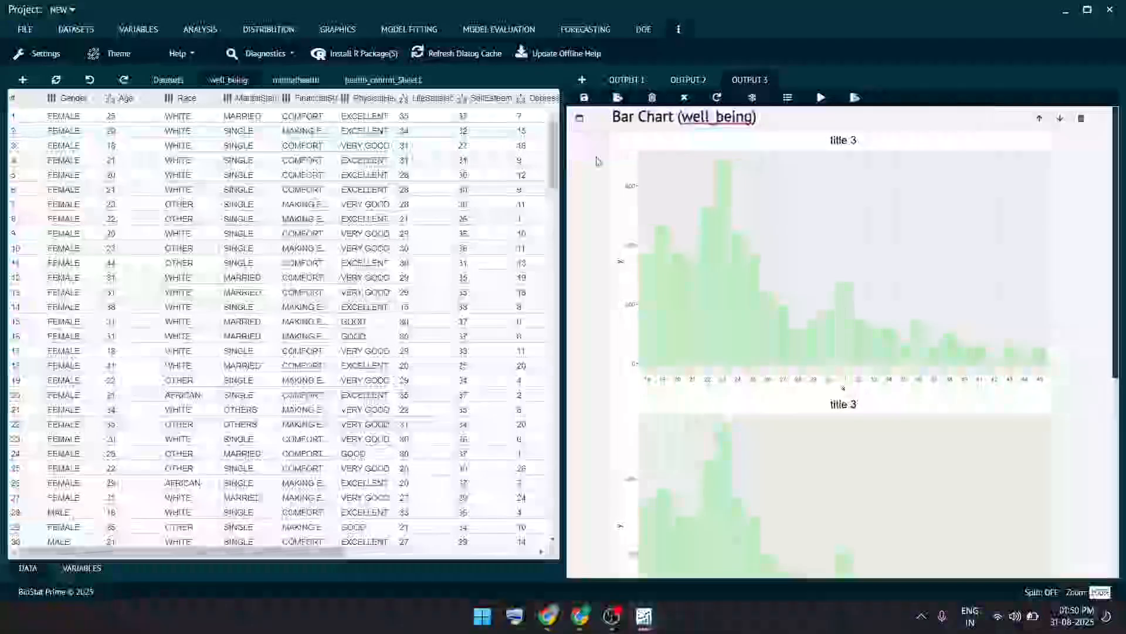